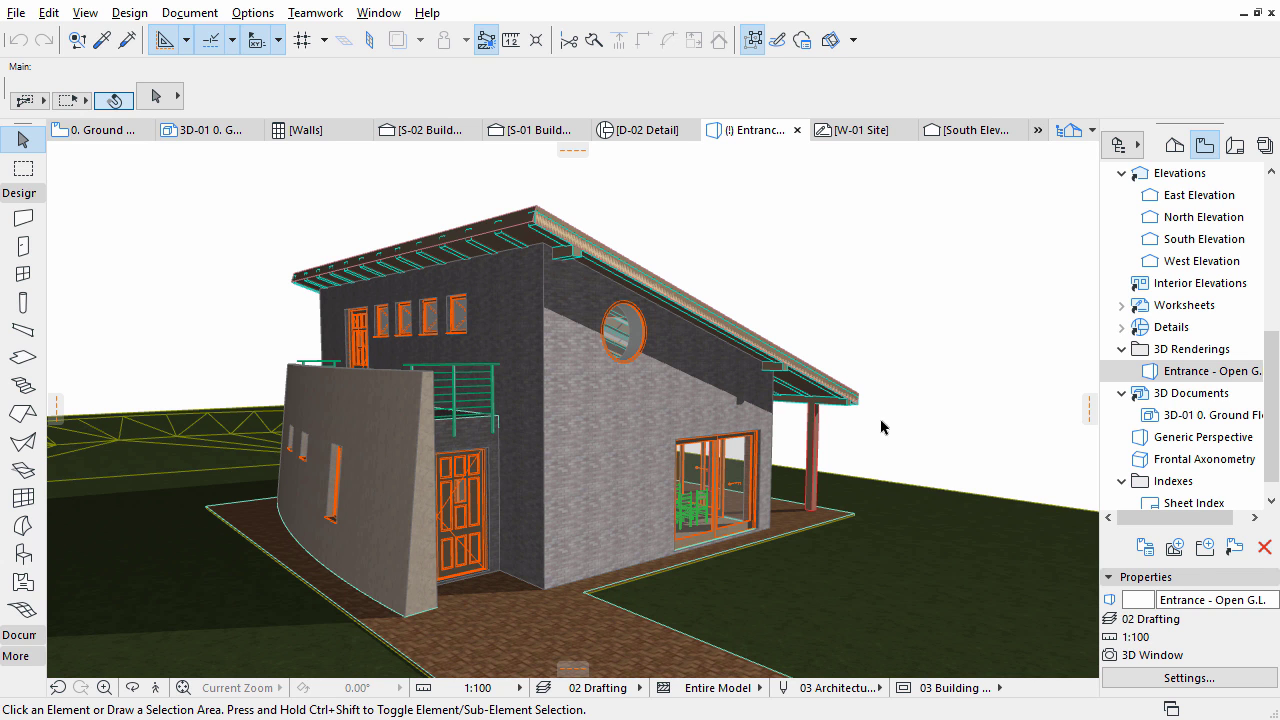
Open the Document menu to reach the Creative Imaging commands
click(189, 13)
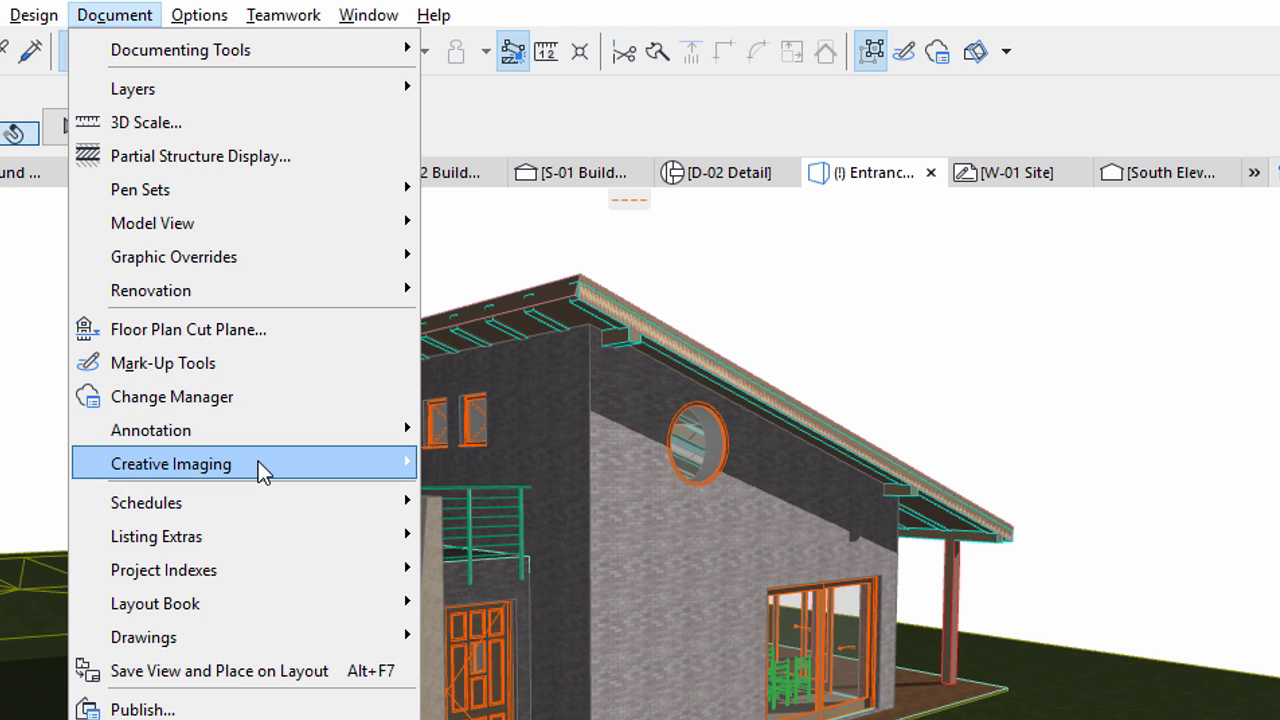
mouse_move(171, 464)
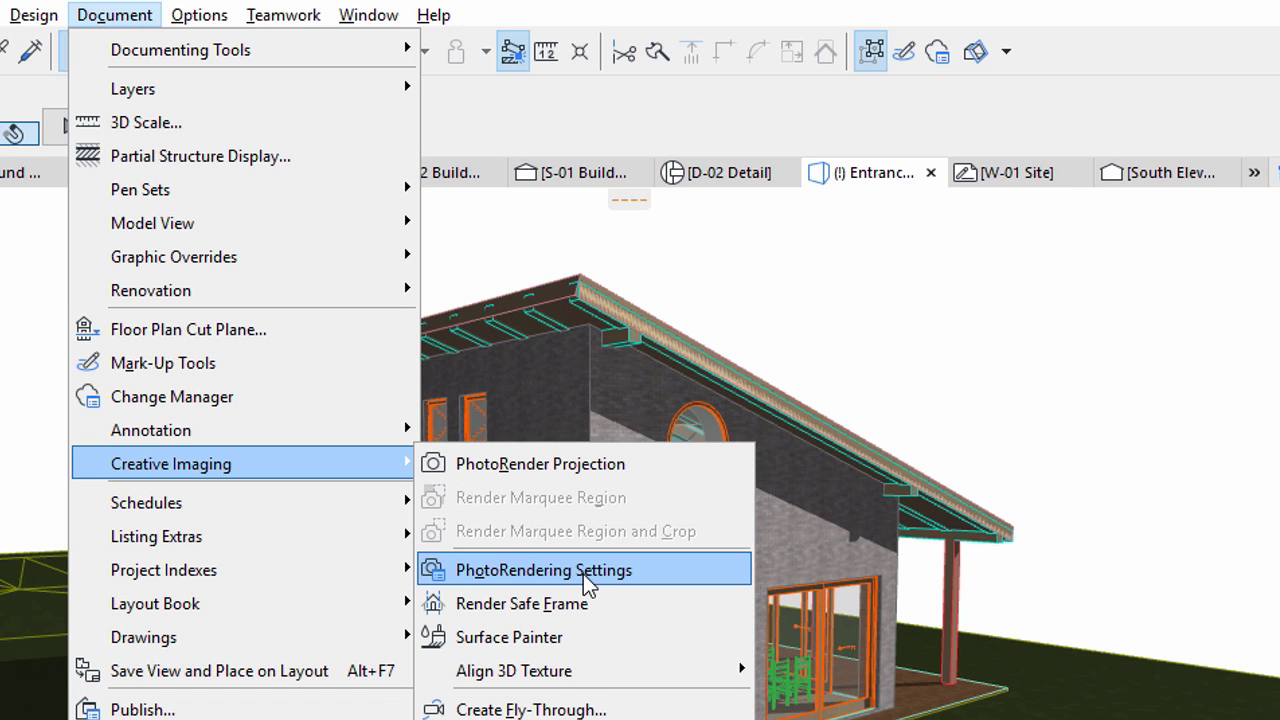
Apply the Outdoor White Model Fast scene from the scene manager in PhotoRendering Settings
click(584, 576)
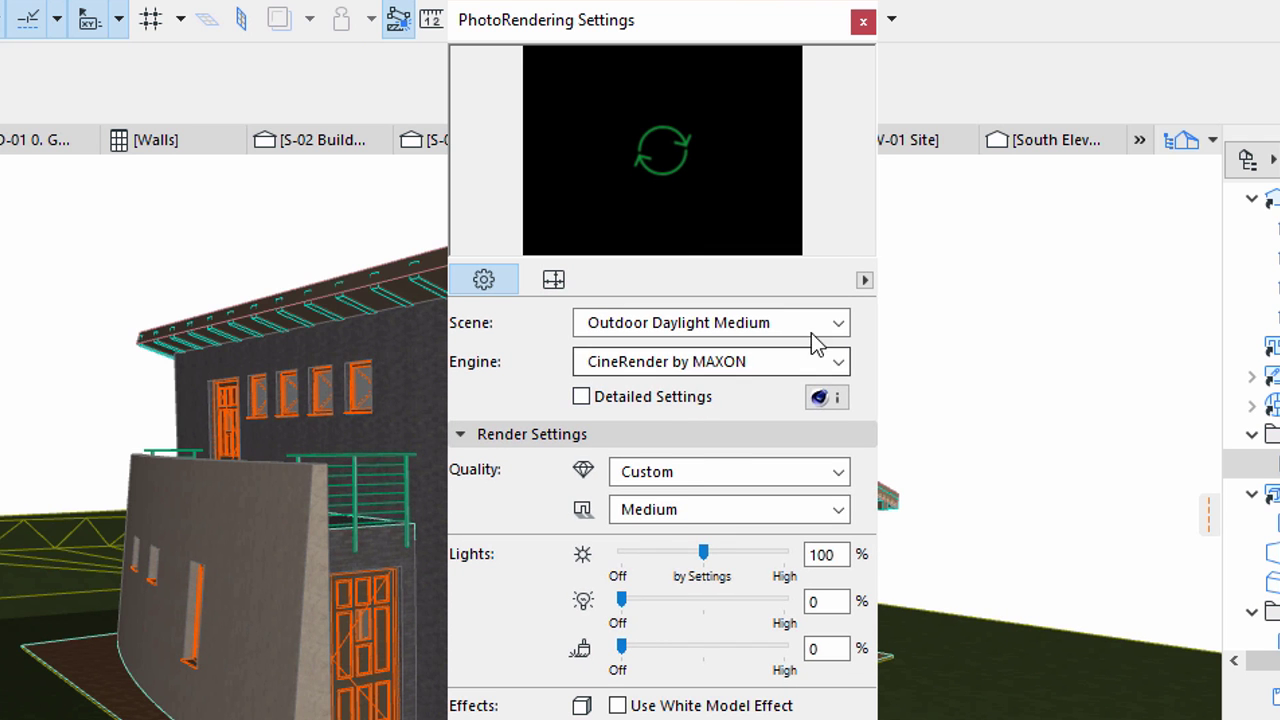
click(838, 325)
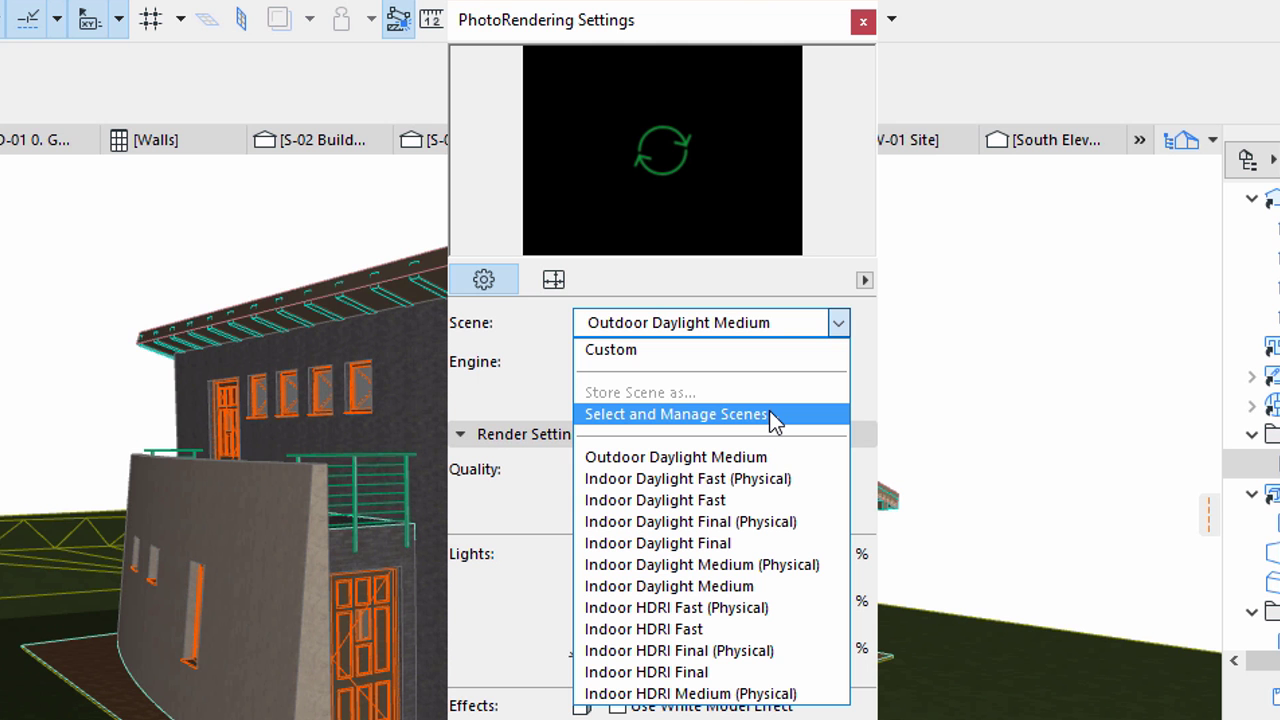
click(769, 410)
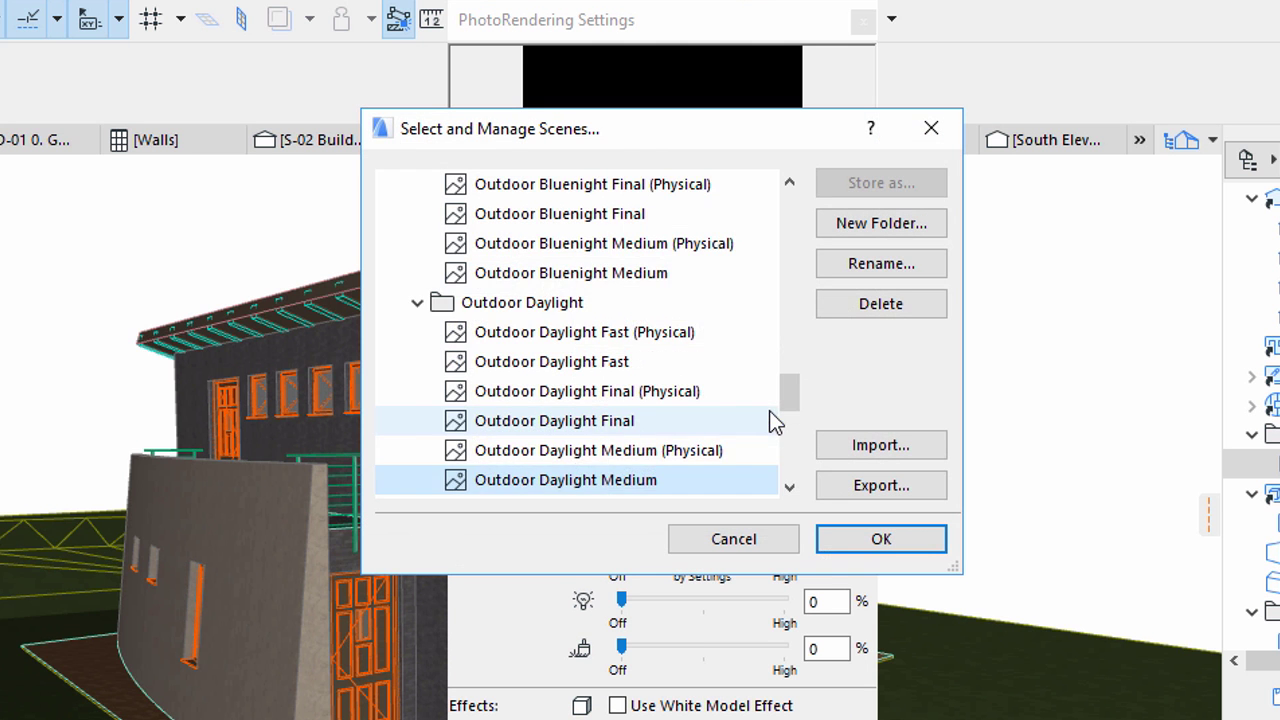
mouse_move(785, 390)
mouse_down()
mouse_move(788, 425)
mouse_move(766, 474)
mouse_up()
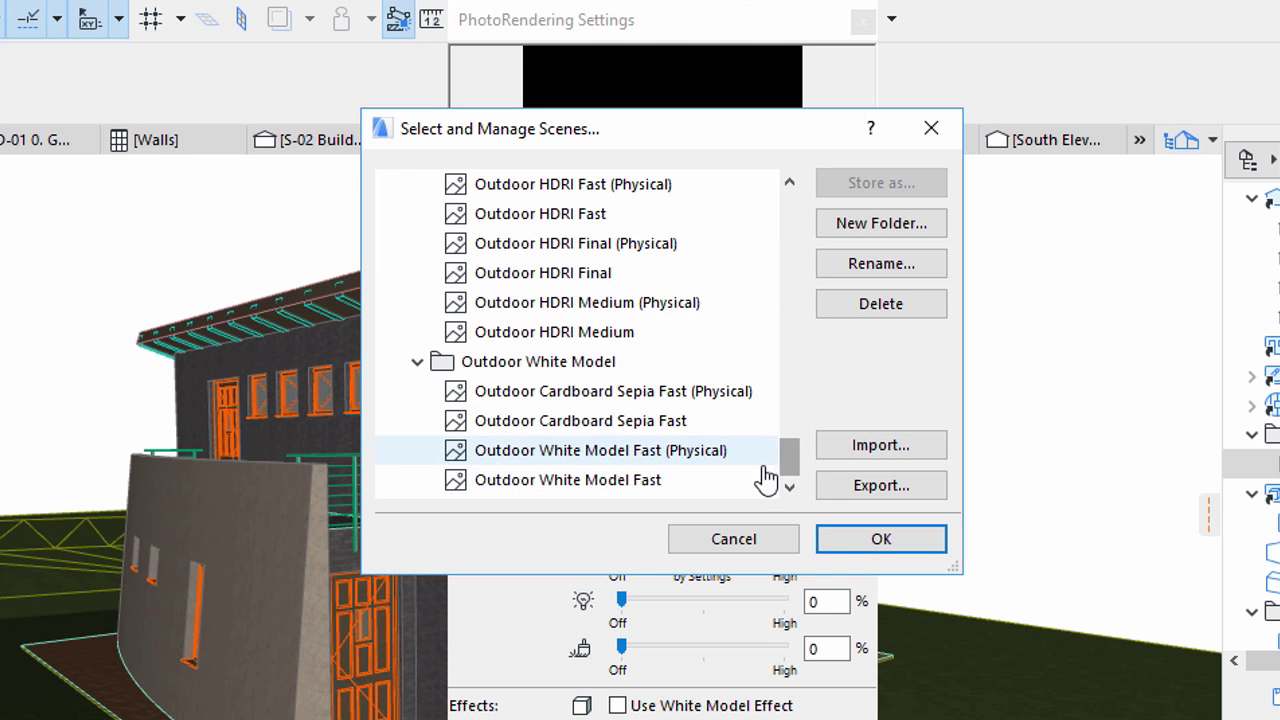
click(690, 490)
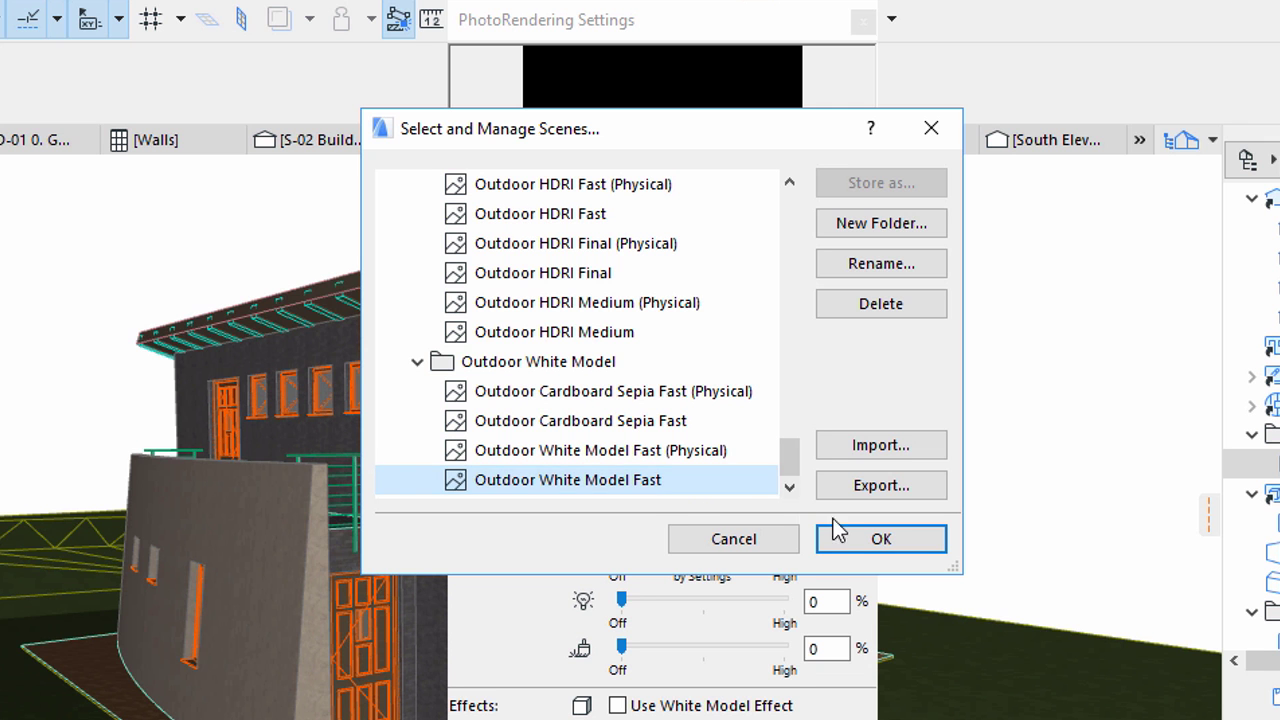
click(866, 540)
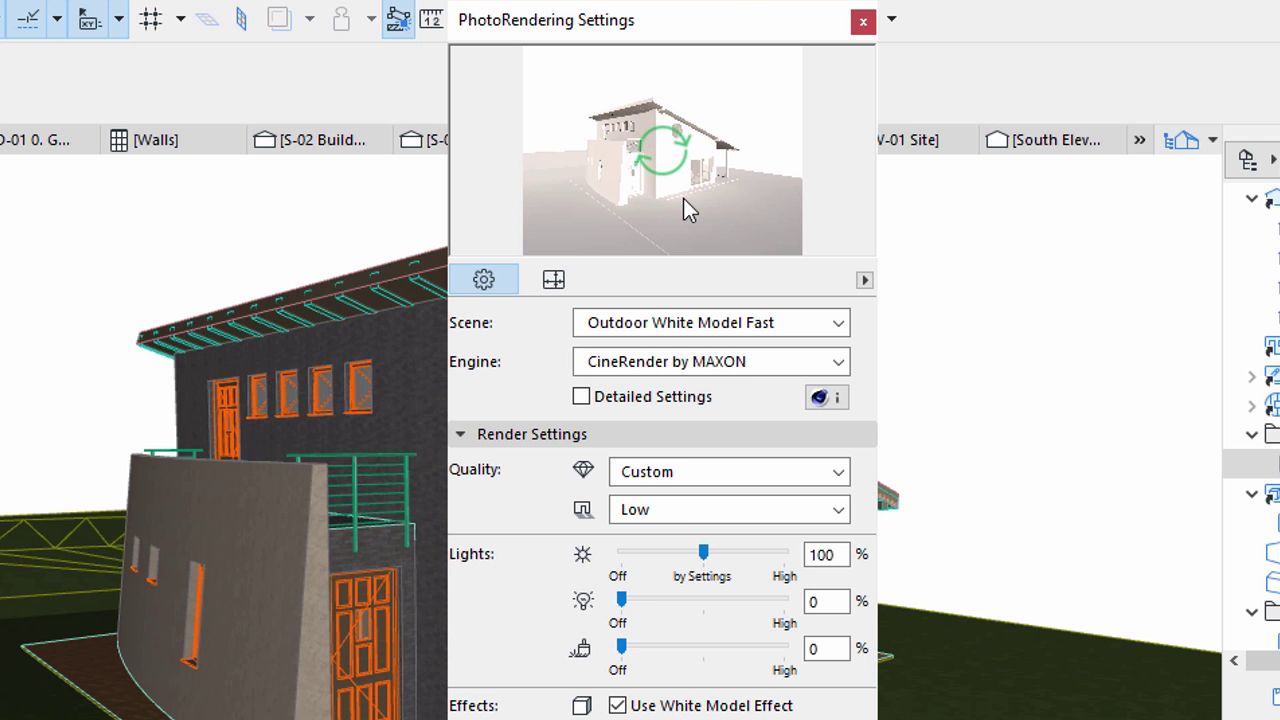
Under the Environment panel, turn on Use ARCHICAD Sun Position
click(461, 434)
click(462, 464)
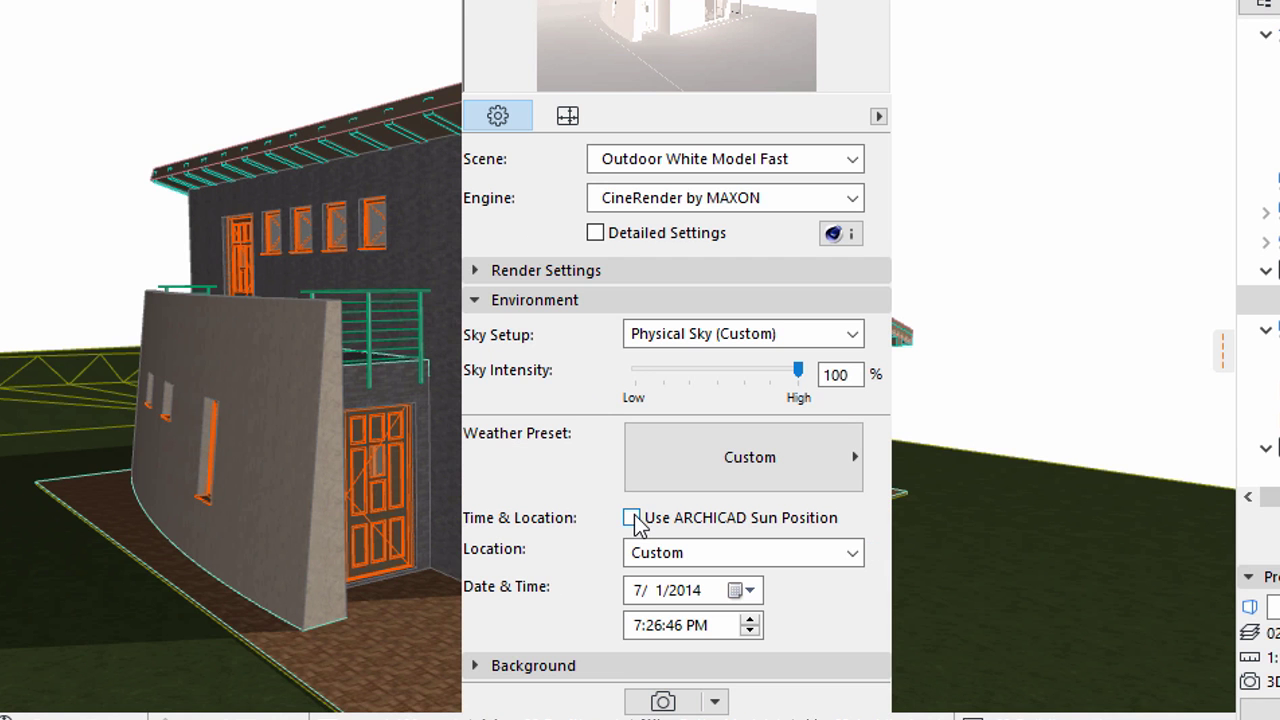
click(631, 518)
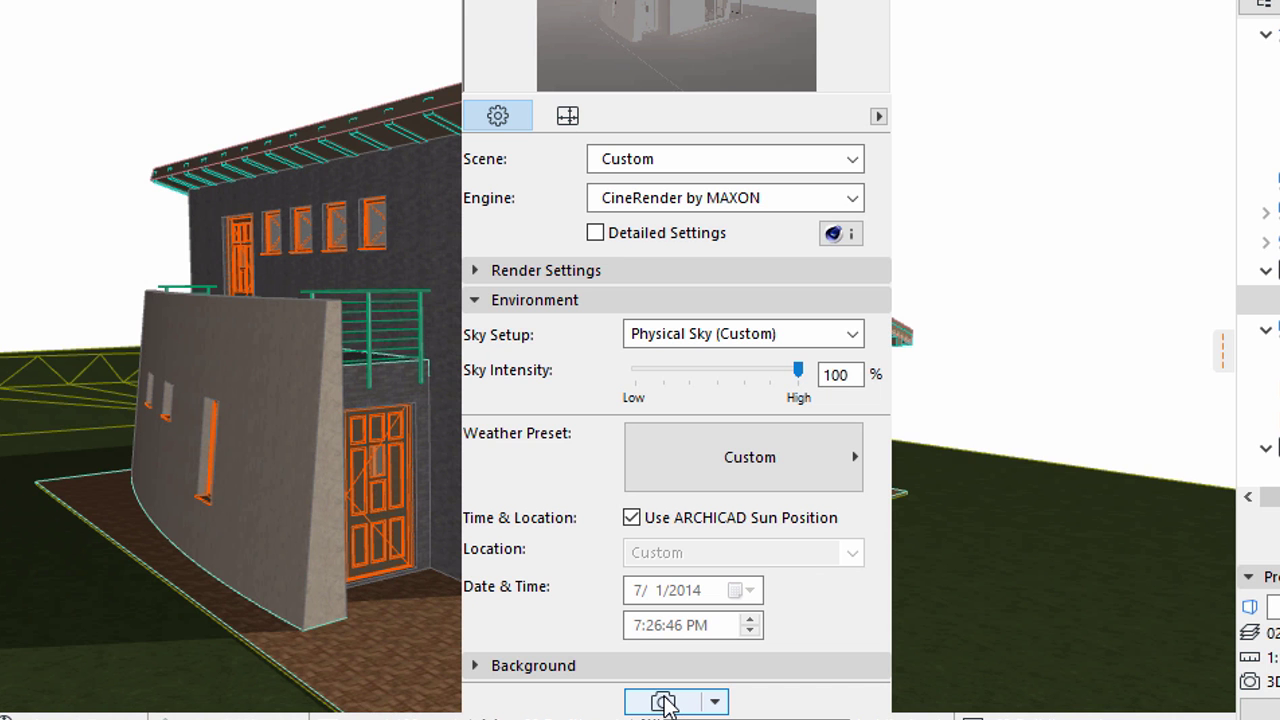
Render the white house model with project-sun shadows and move the palette aside
click(663, 702)
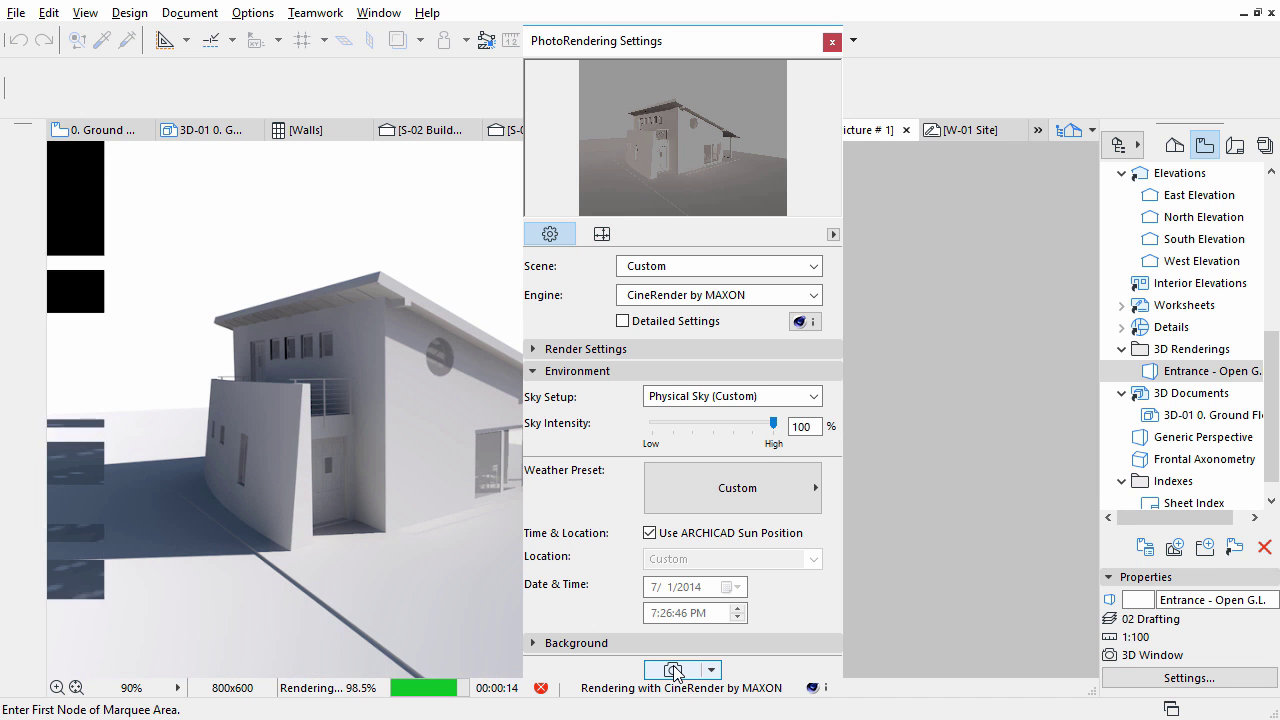
drag(636, 41, 887, 47)
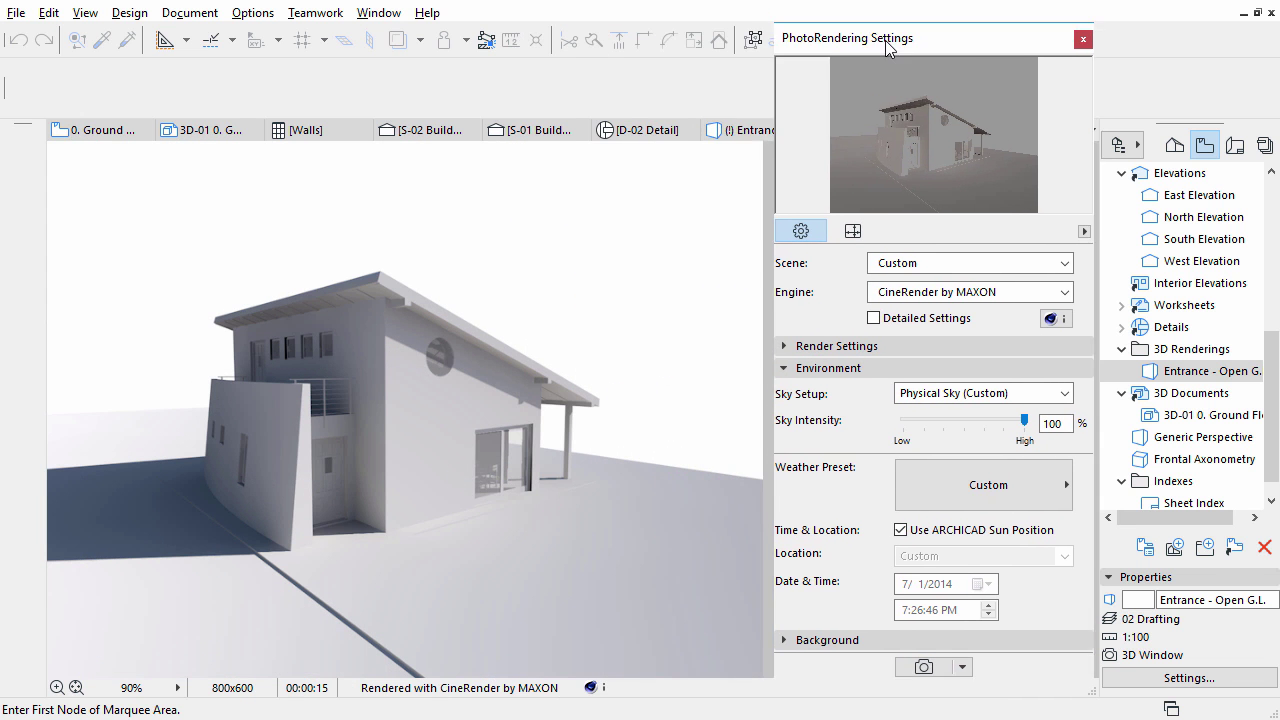
click(17, 20)
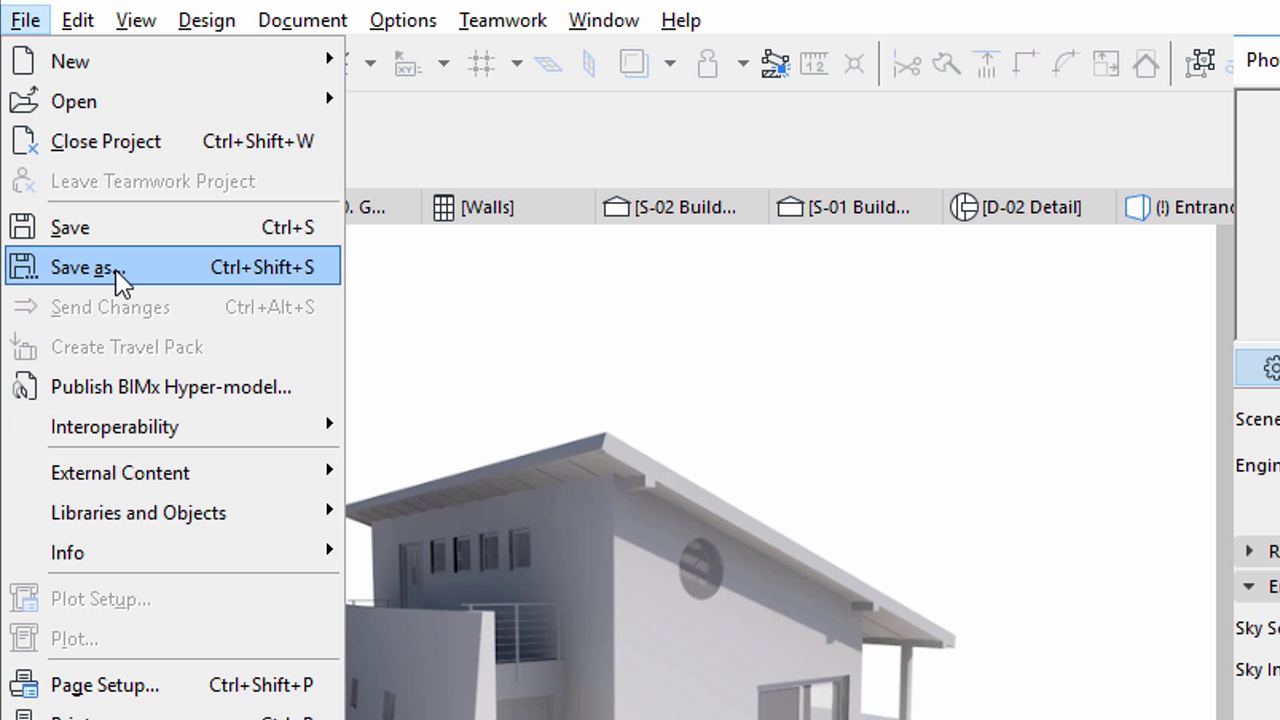
click(85, 267)
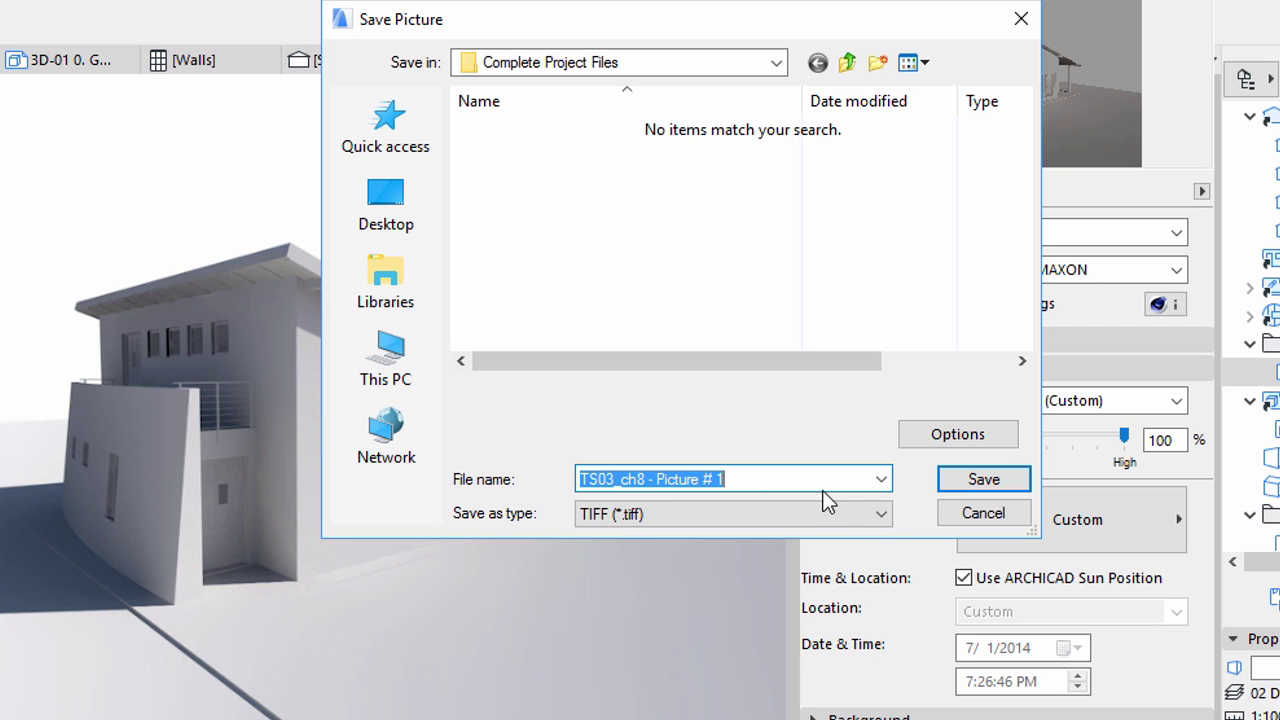
click(882, 514)
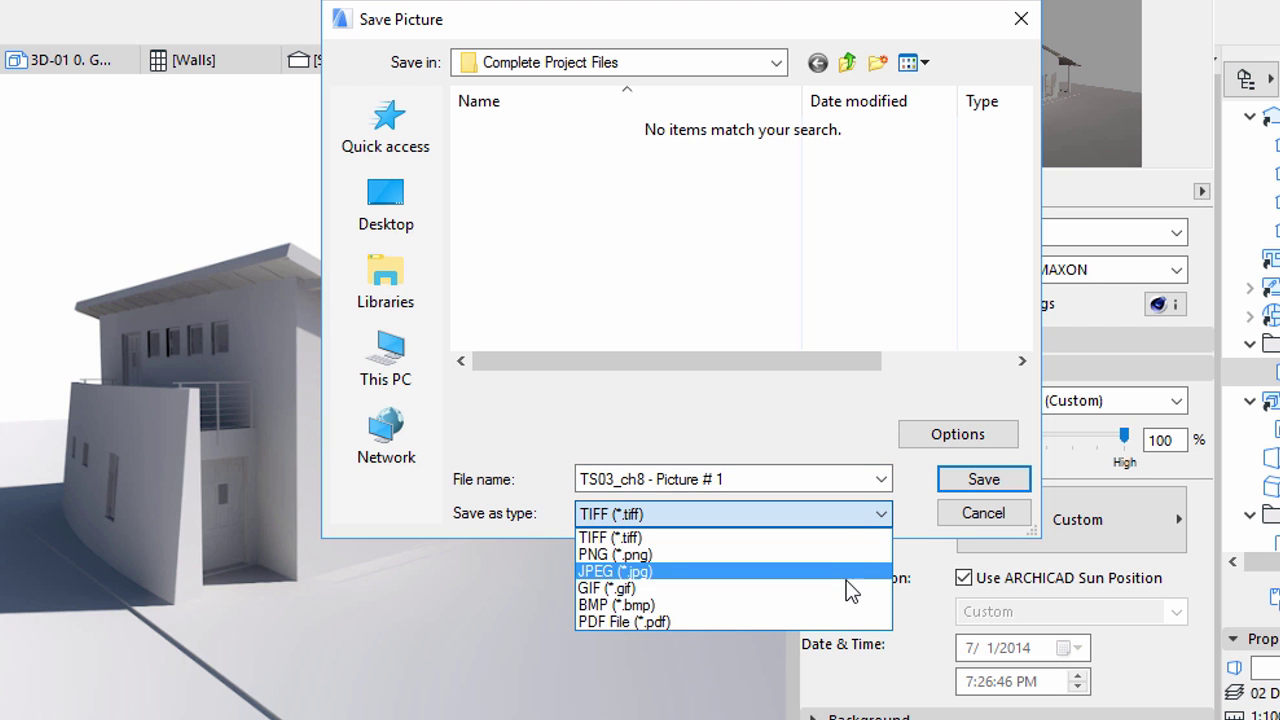
click(905, 524)
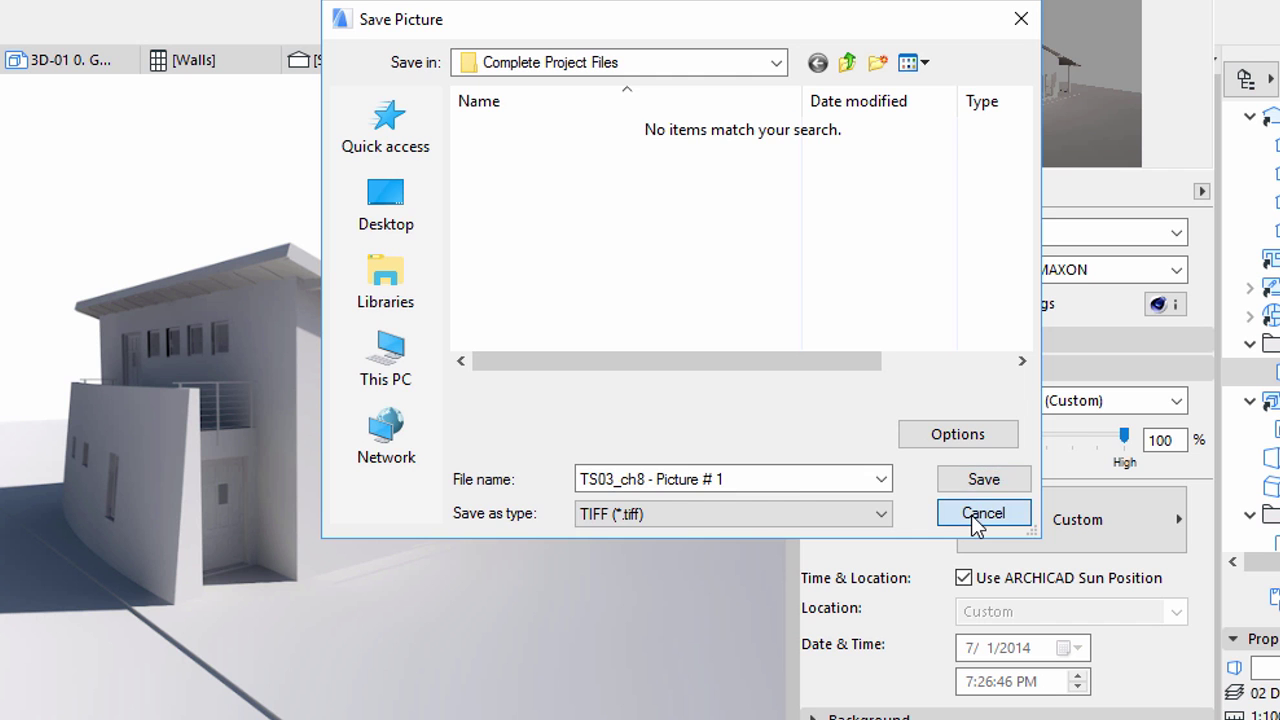
click(975, 516)
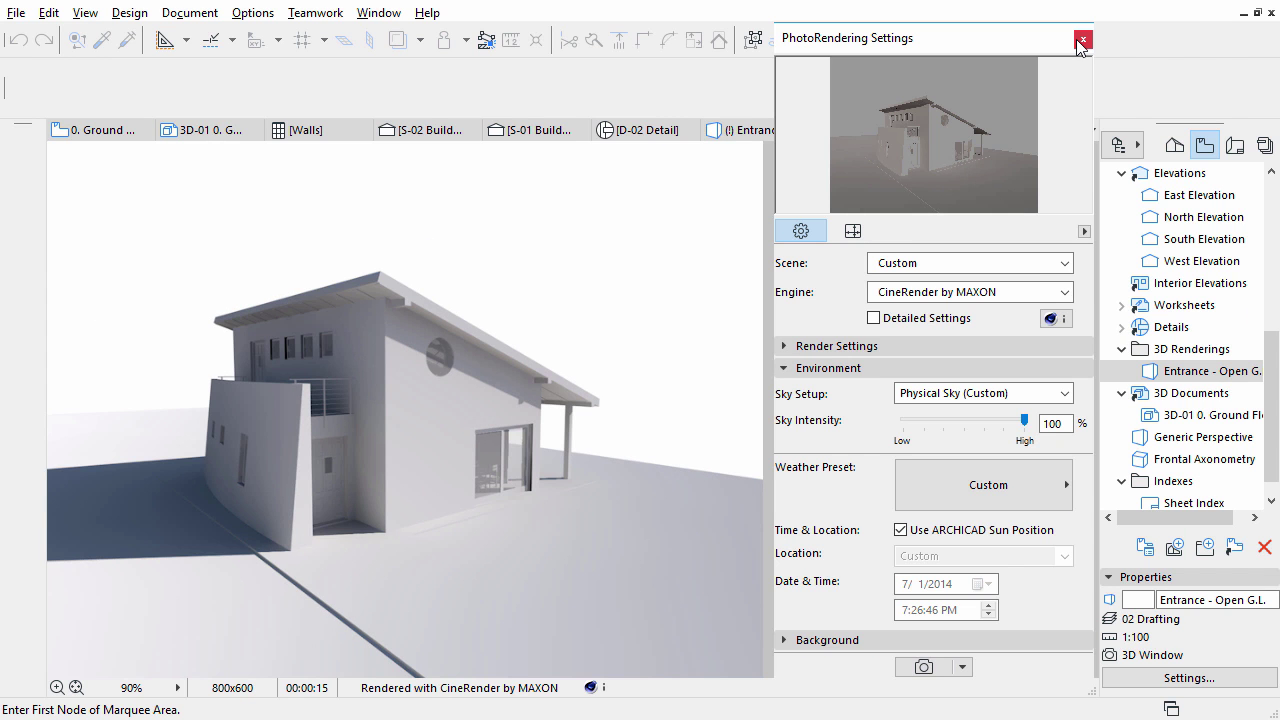
Save the current view into the 3D Renderings folder as 'Entrance - White'
click(1082, 40)
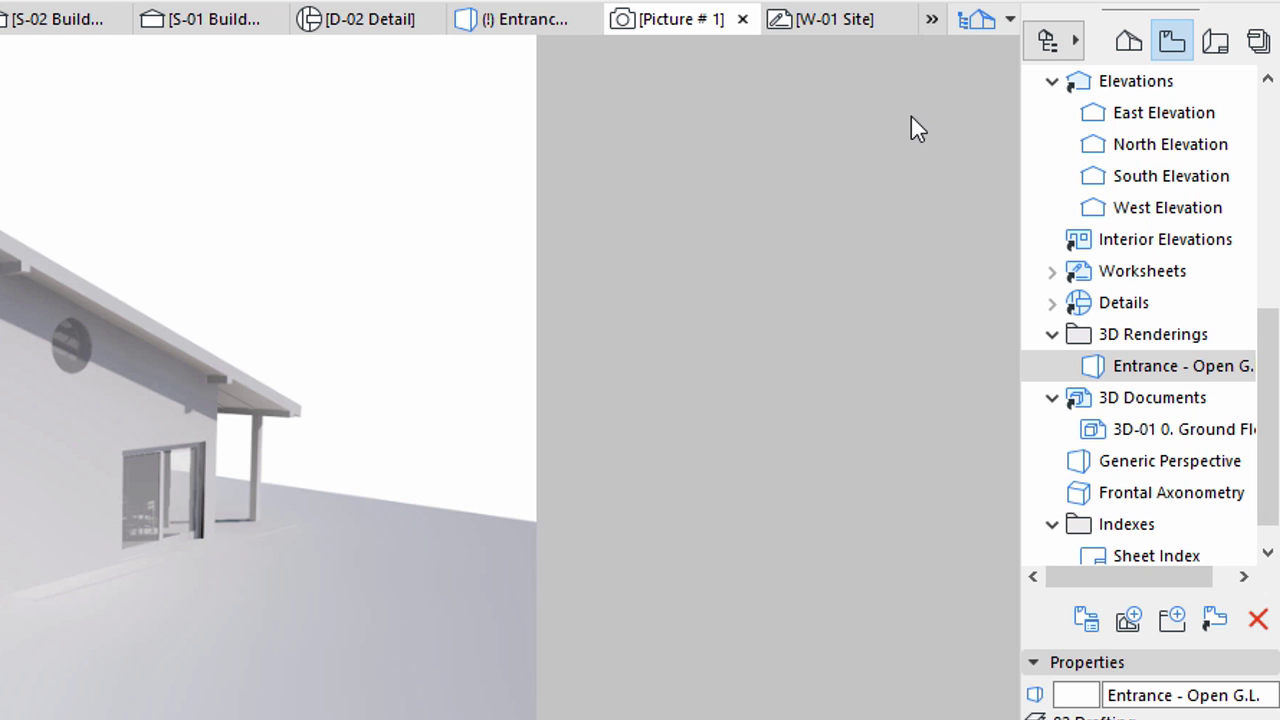
click(1133, 345)
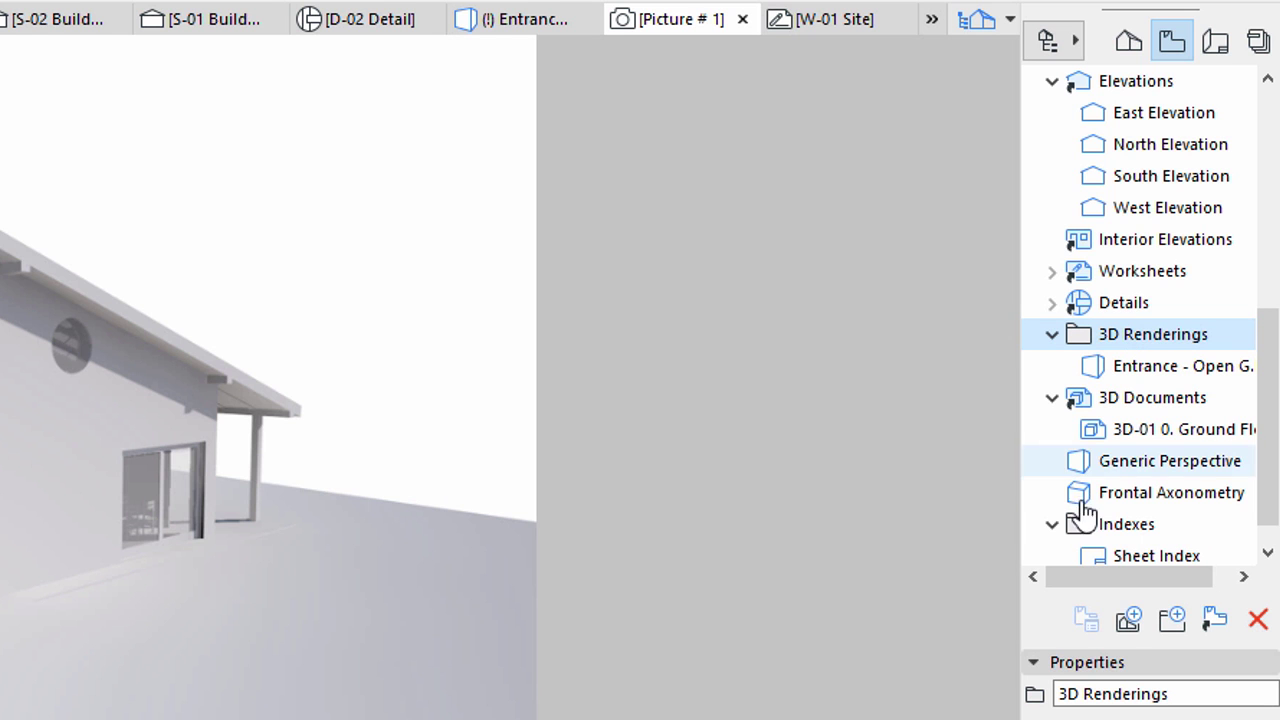
click(1127, 622)
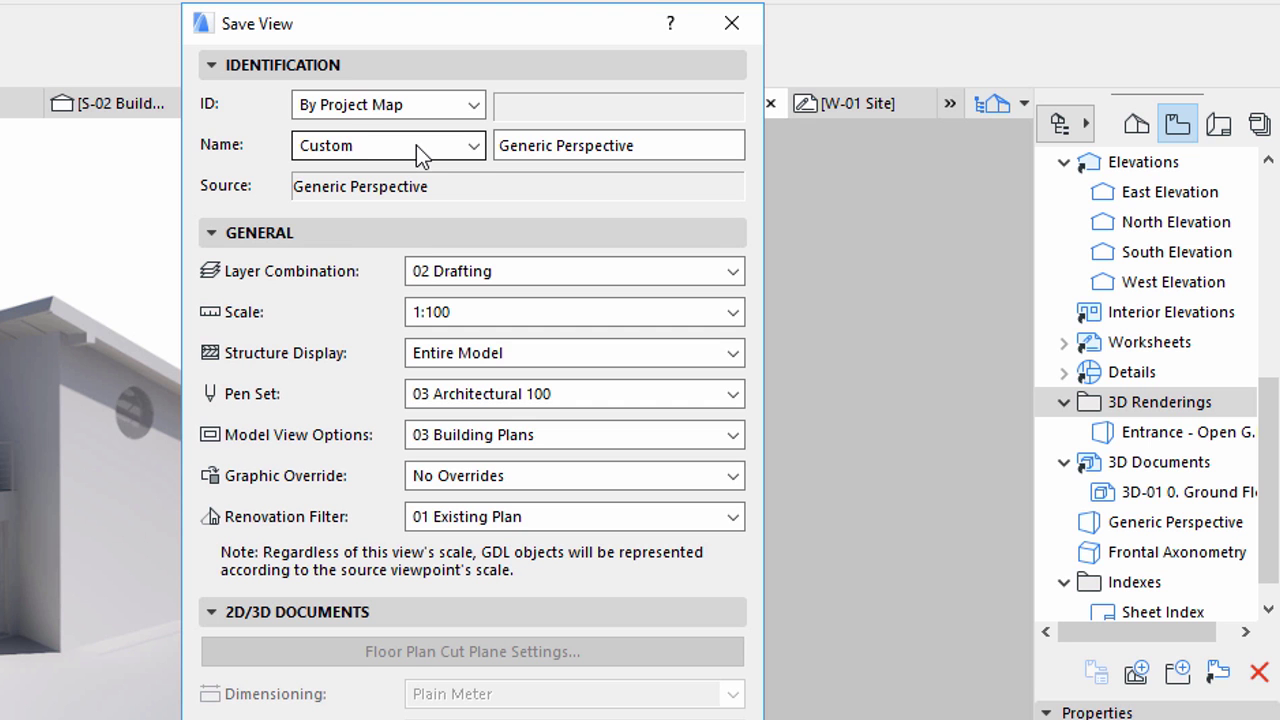
click(657, 145)
drag(657, 145, 496, 147)
text(Entra)
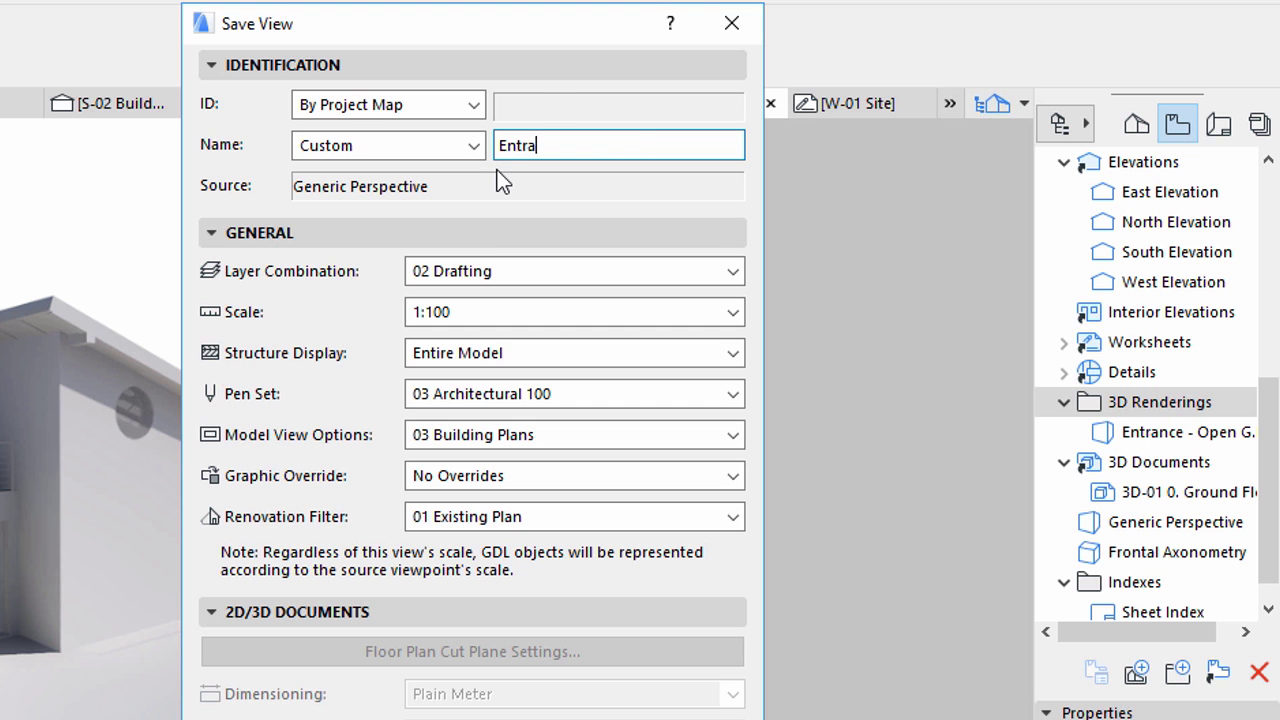
text(nce - White)
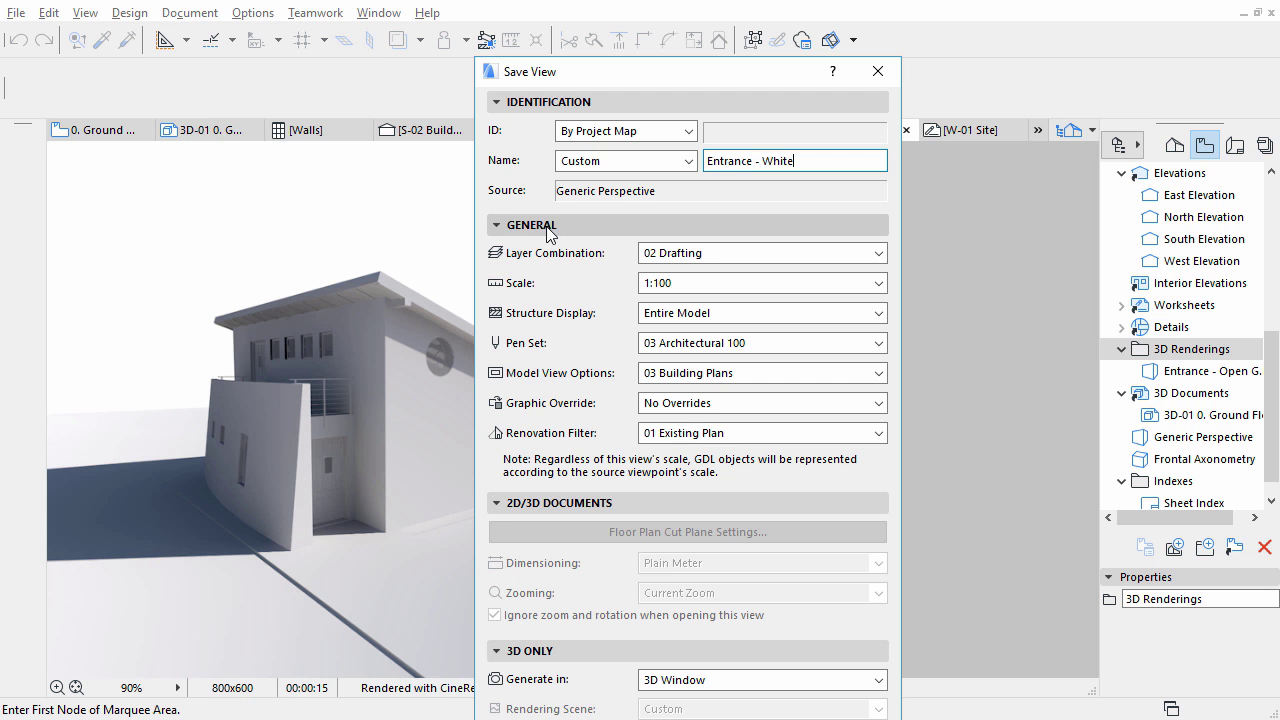
click(497, 225)
click(497, 248)
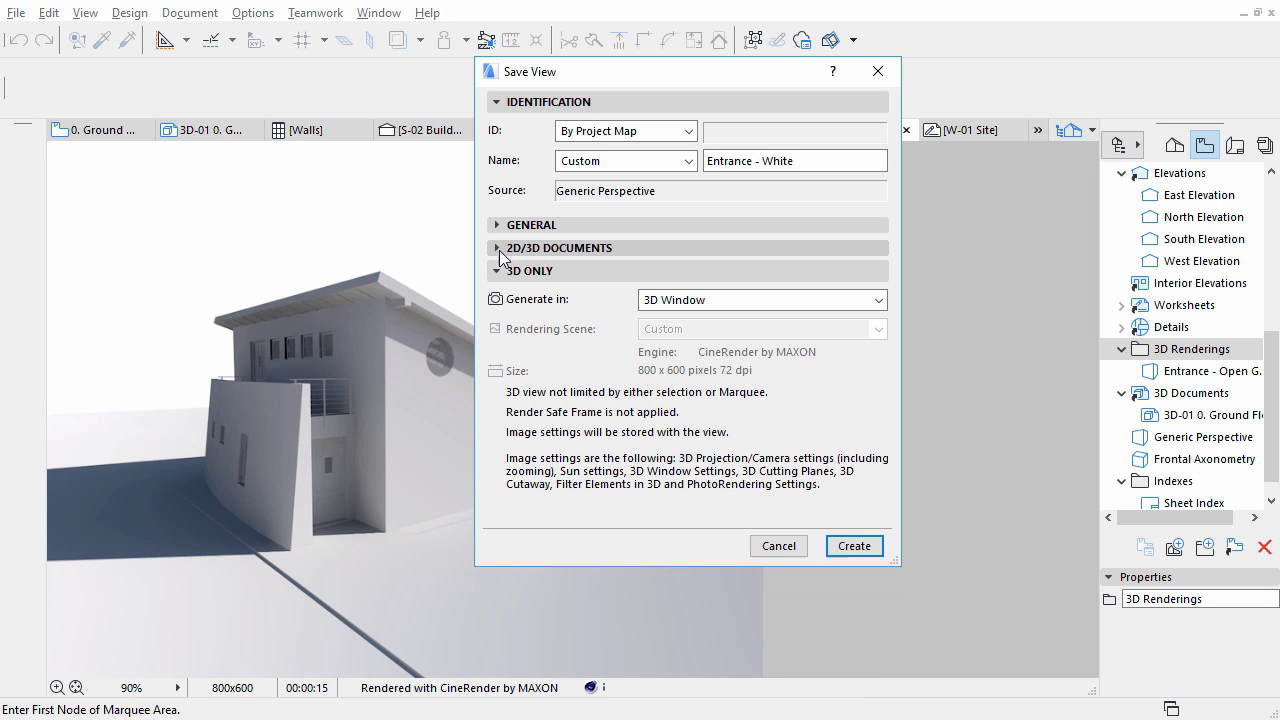
click(498, 269)
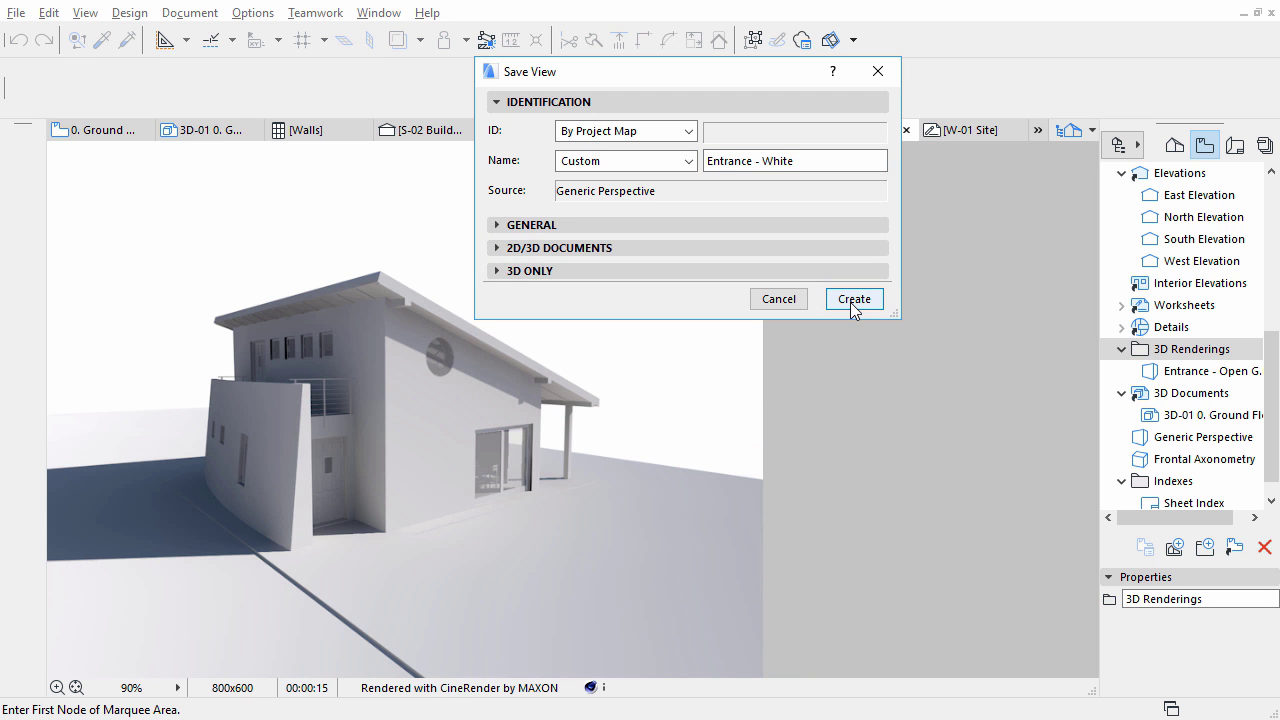
click(851, 301)
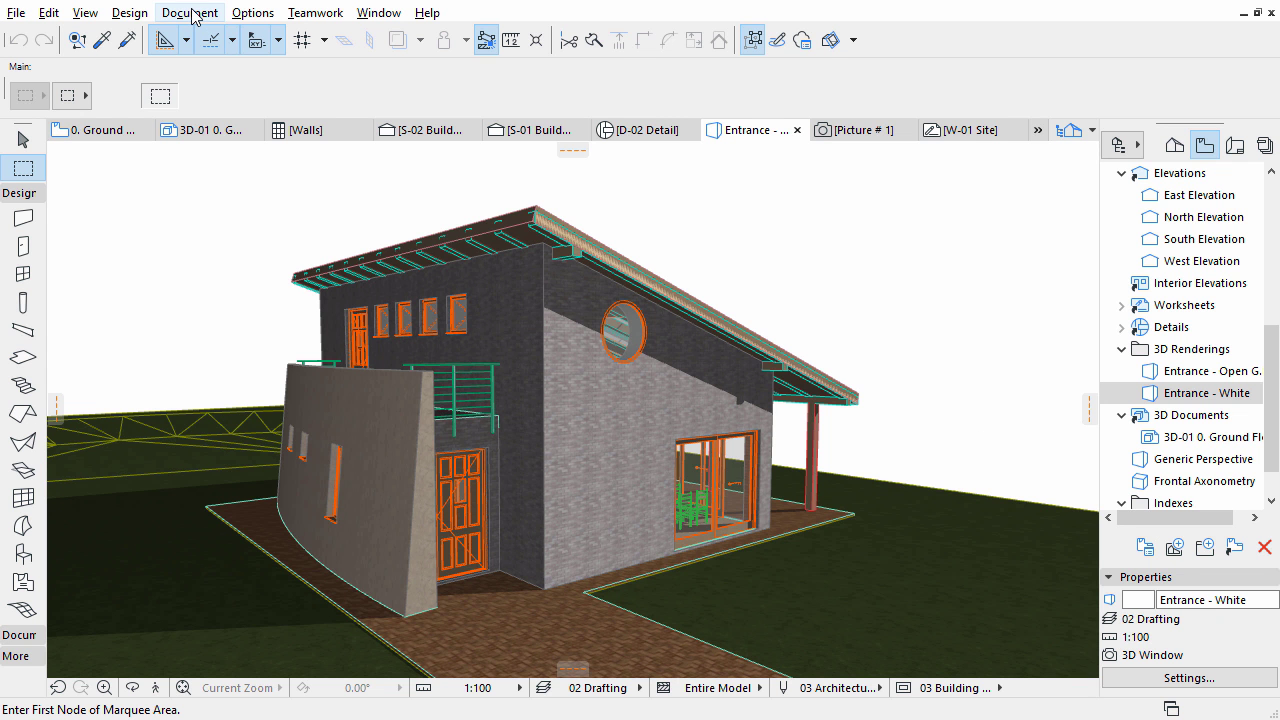
Switch to the Koh-I-Noor sketch scene and render the entrance view
click(192, 15)
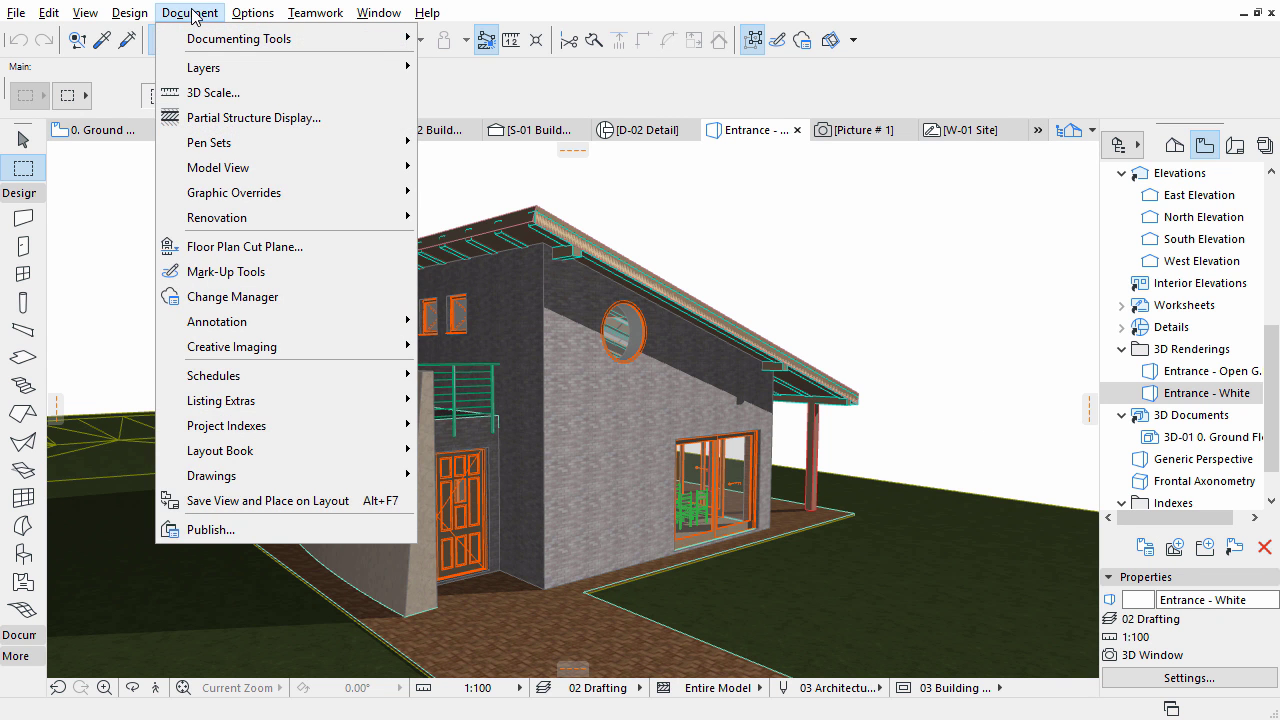
mouse_move(216, 454)
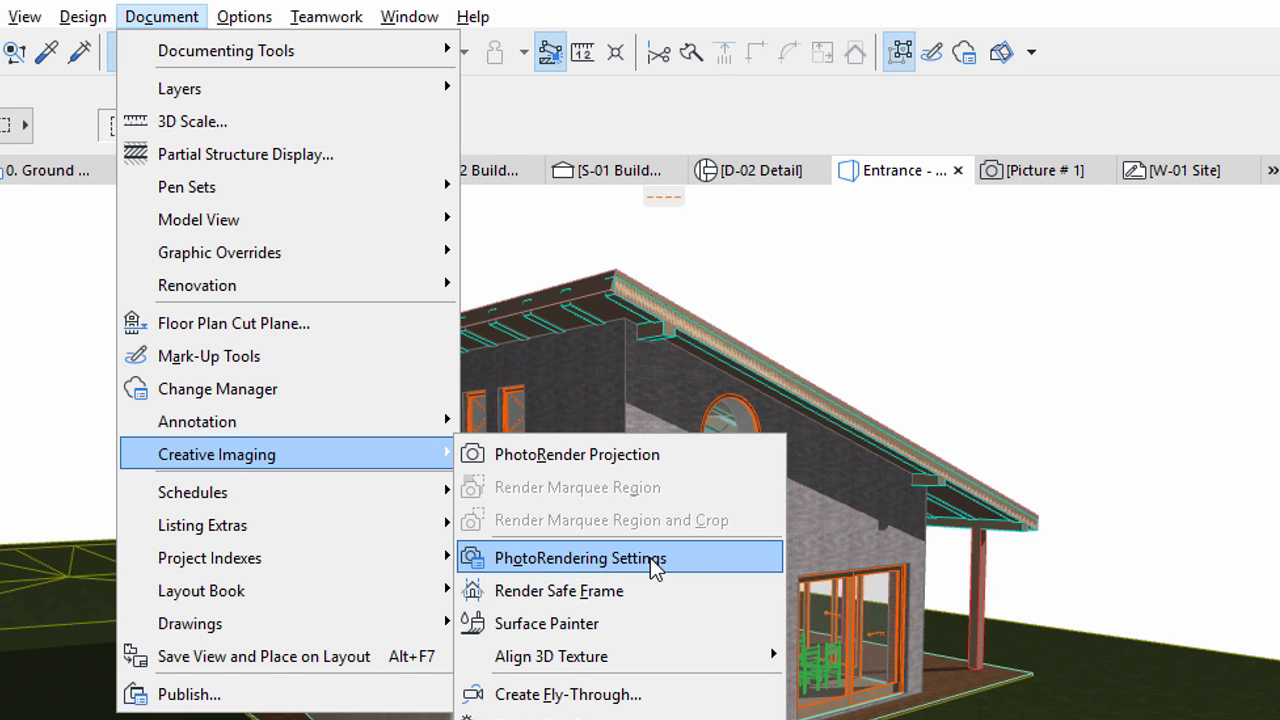
click(655, 565)
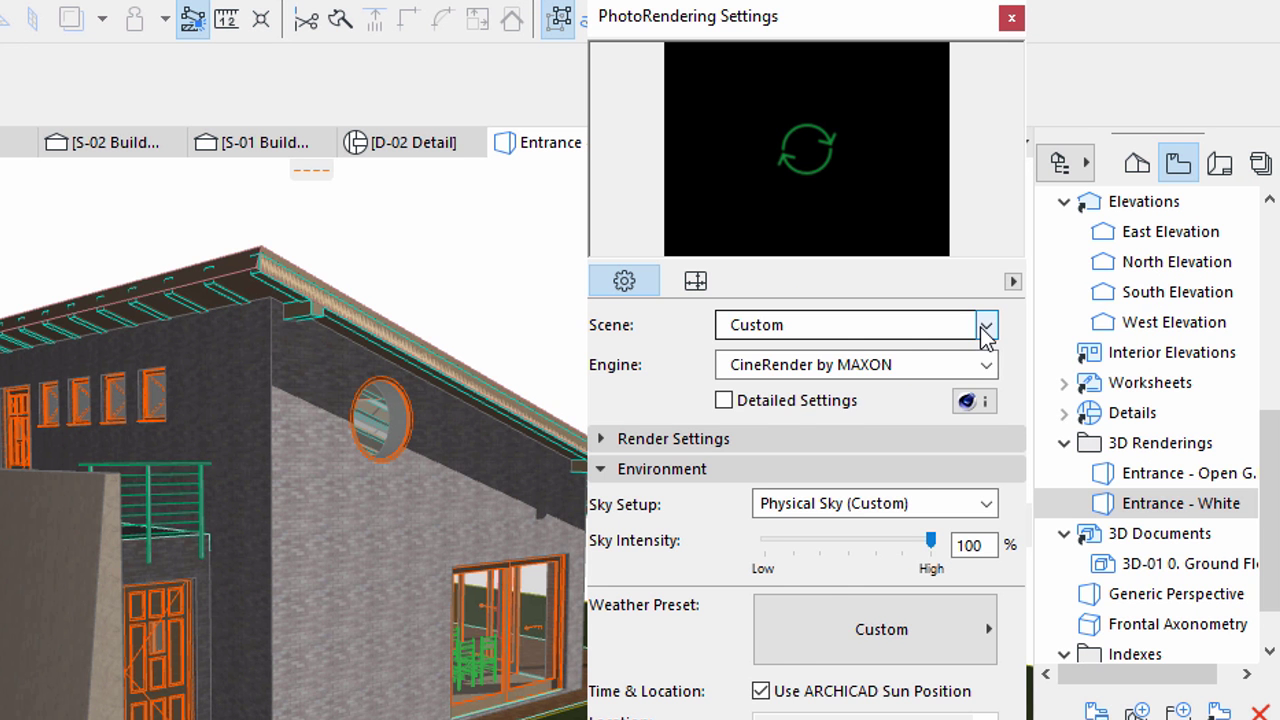
click(1064, 264)
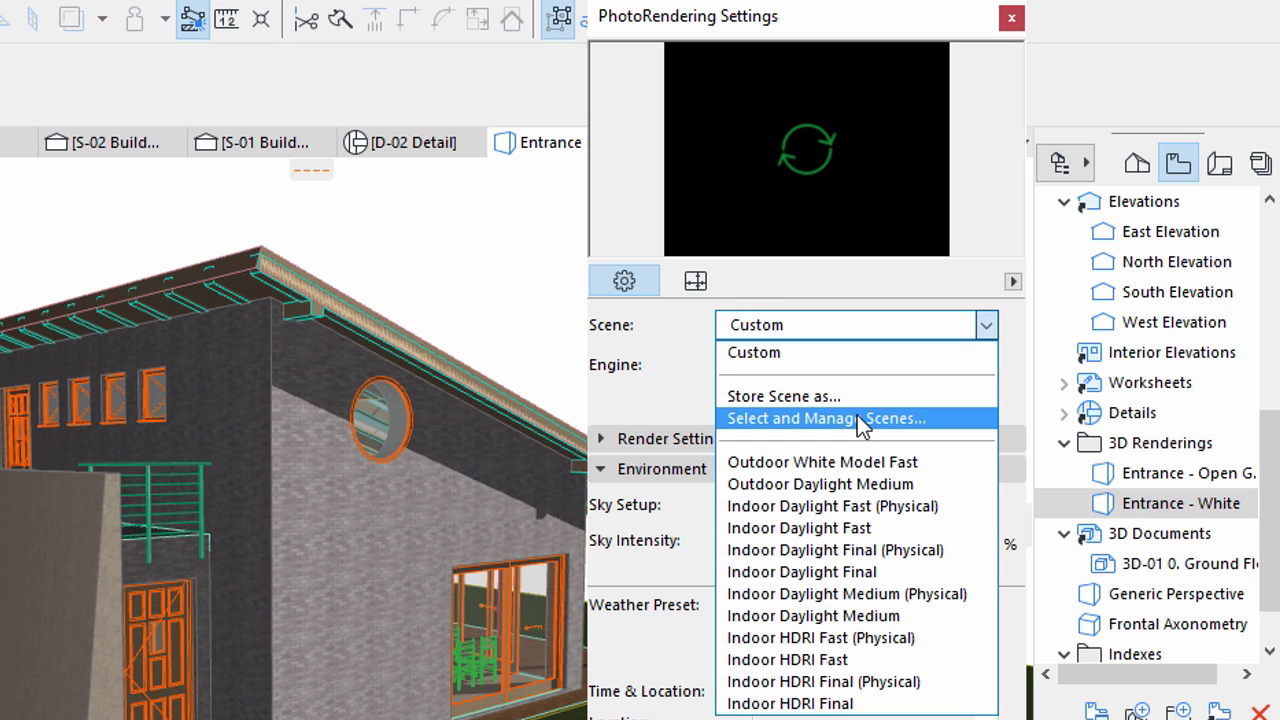
click(857, 418)
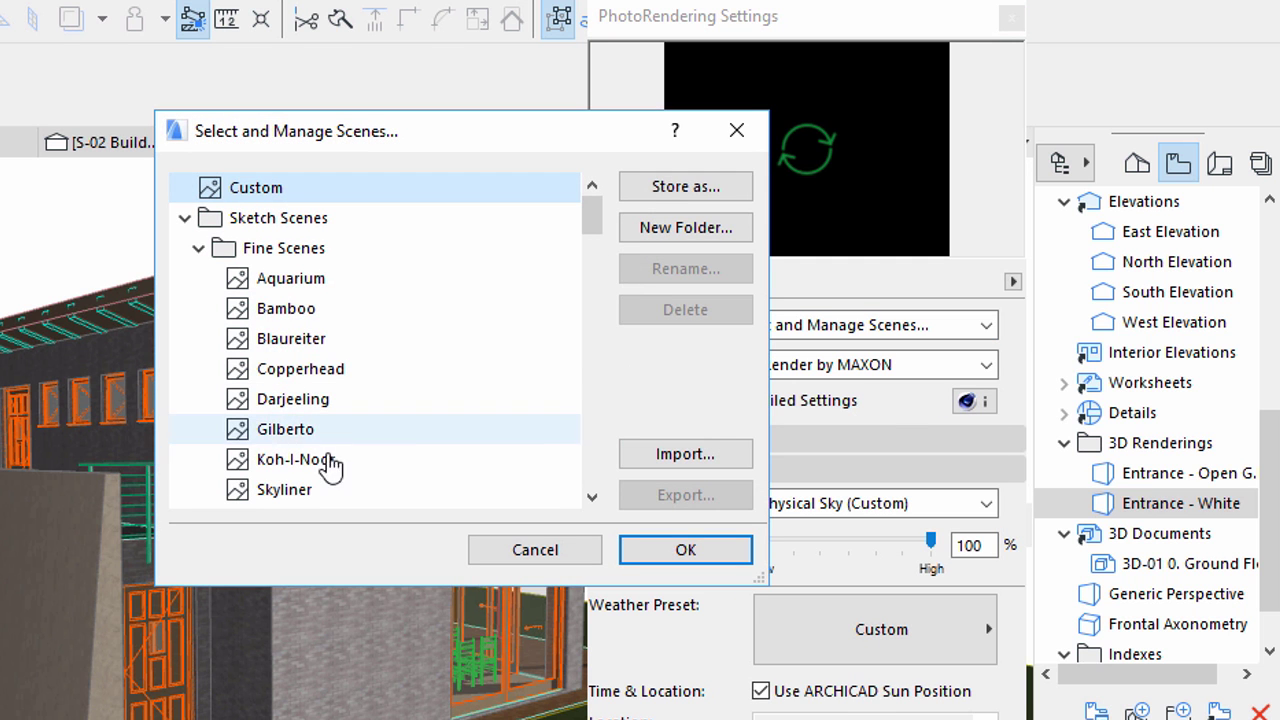
click(325, 466)
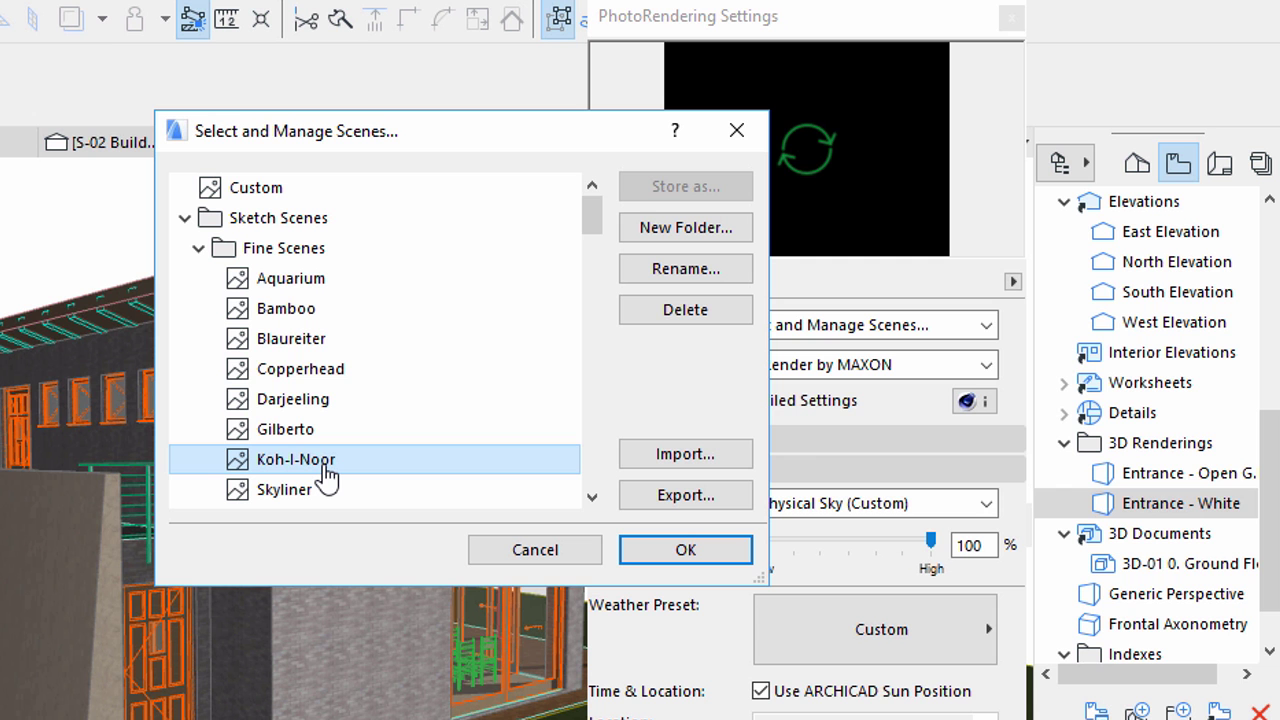
click(680, 551)
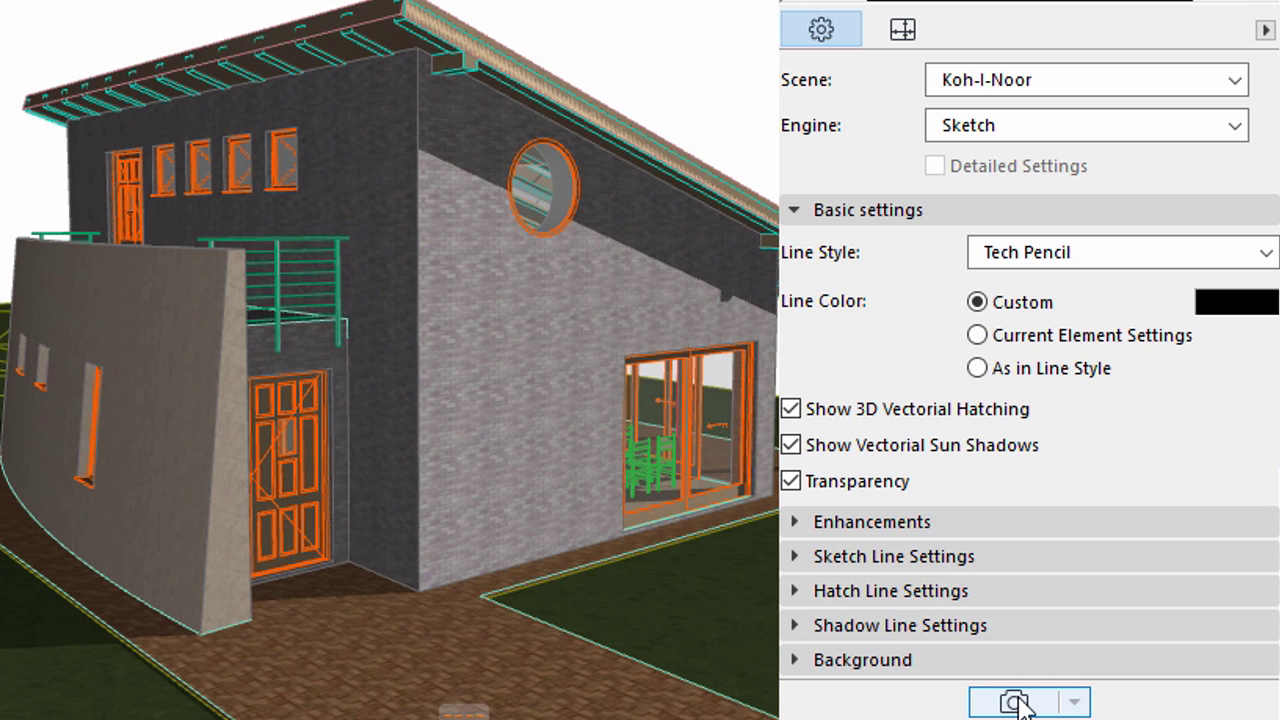
click(1015, 703)
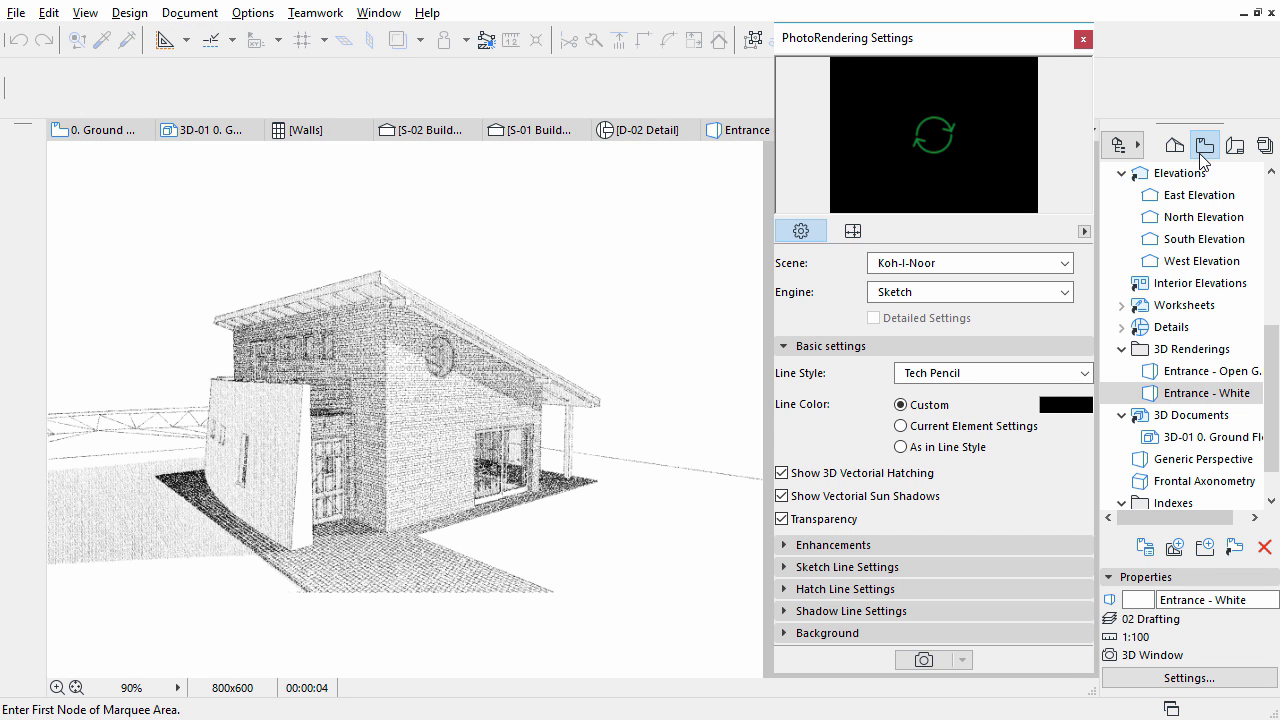
Create a view named 'Entrance - Sketch' in the 3D Renderings folder
click(1187, 350)
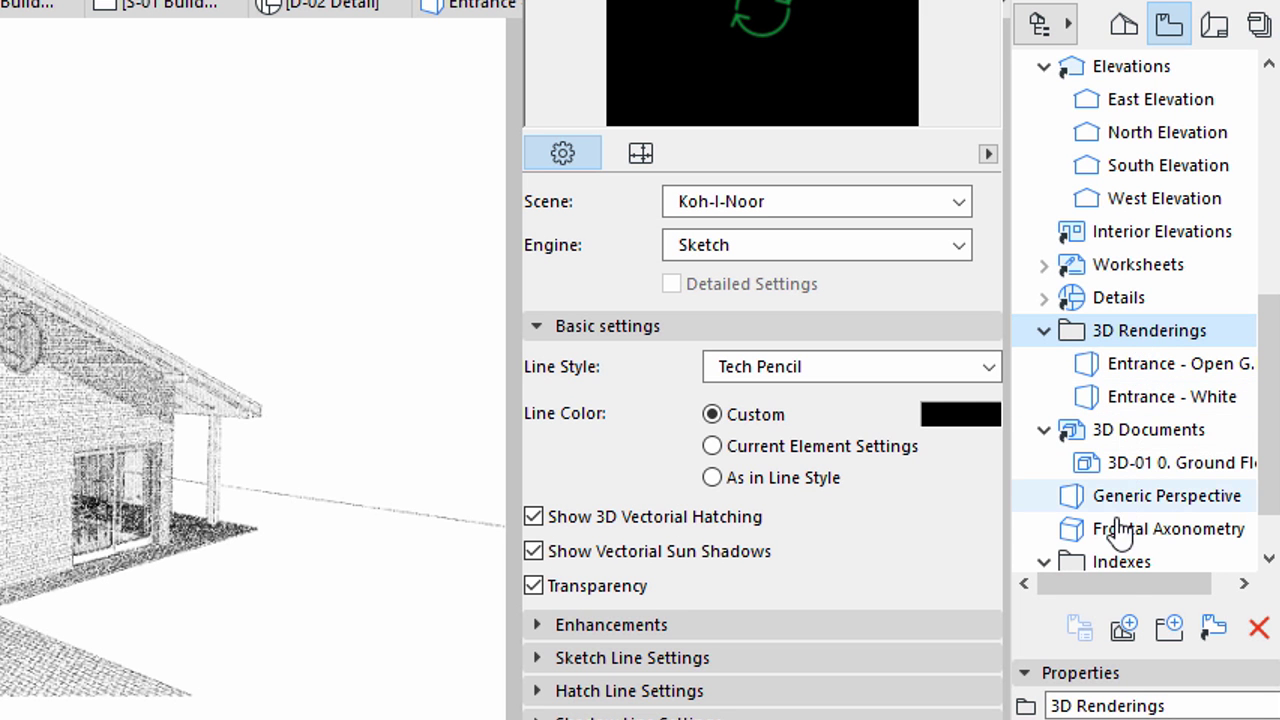
click(1120, 630)
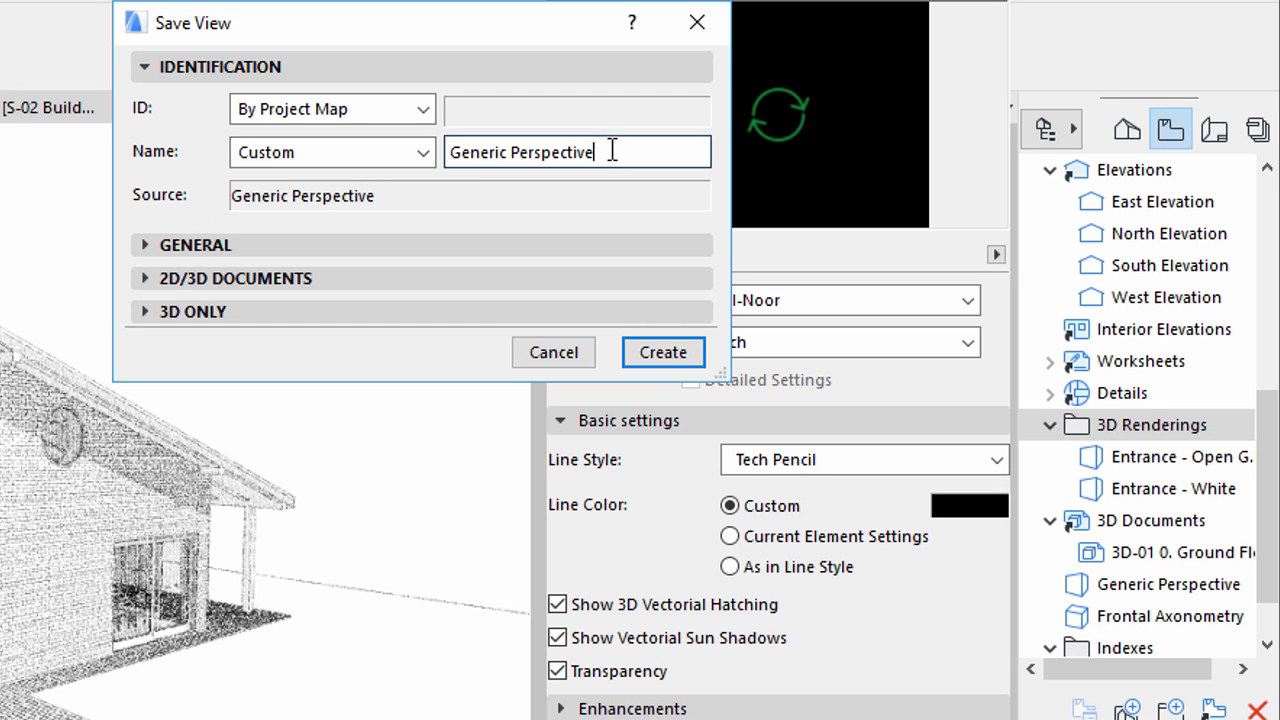
drag(575, 156, 451, 158)
text(Entrance - Sketch)
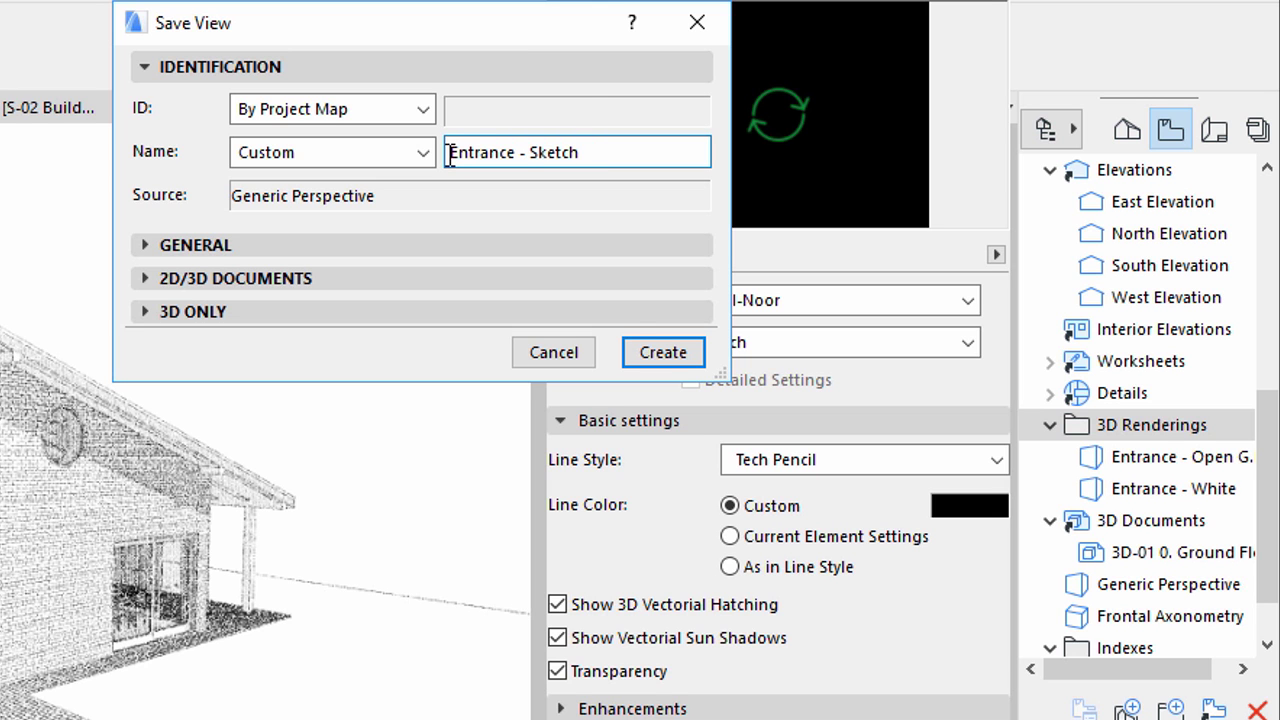
click(662, 353)
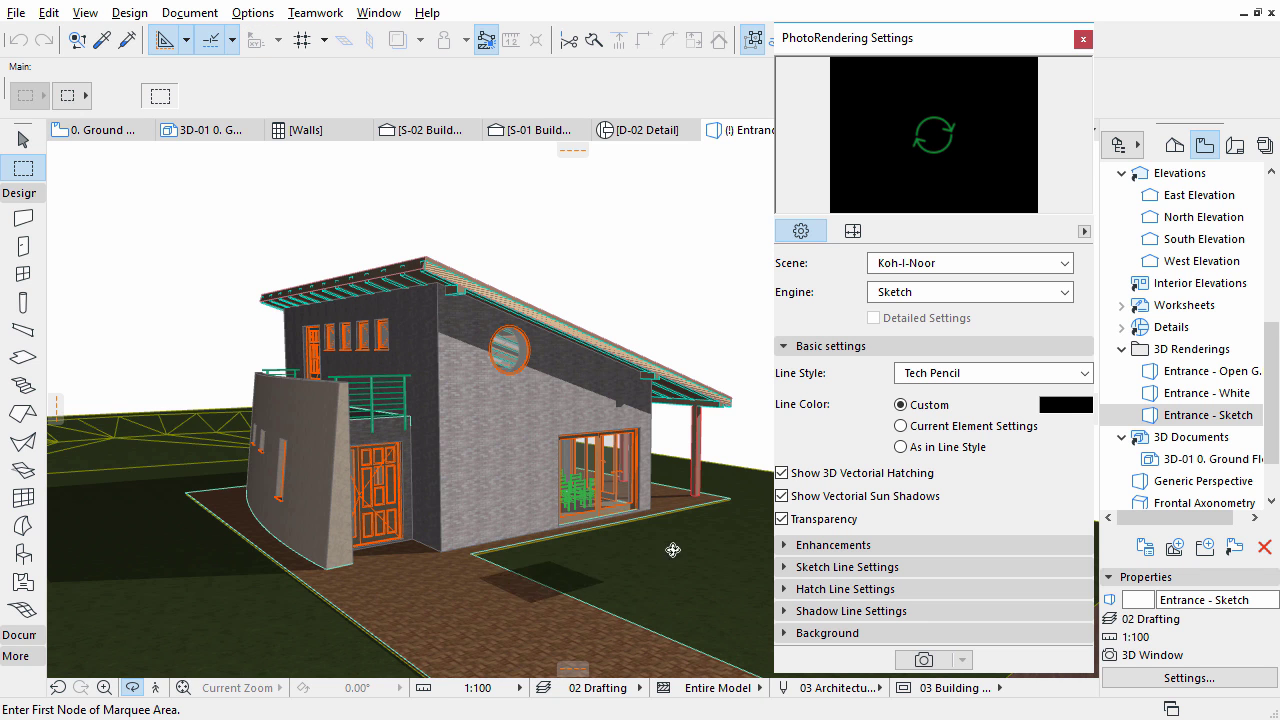
Orbit to the covered porch side and close the PhotoRendering Settings palette
mouse_move(673, 567)
shift+middle_down()
mouse_move(512, 518)
mouse_move(641, 503)
mouse_move(475, 457)
mouse_move(448, 477)
shift+middle_up()
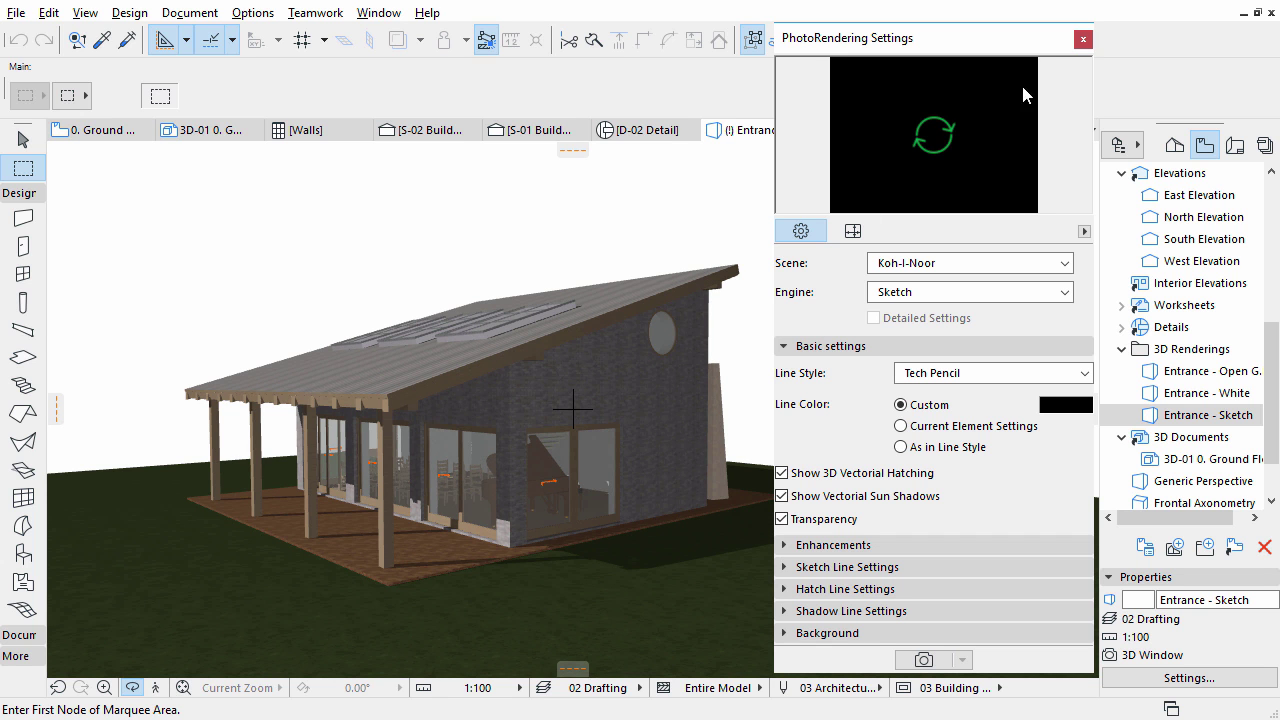
click(1083, 40)
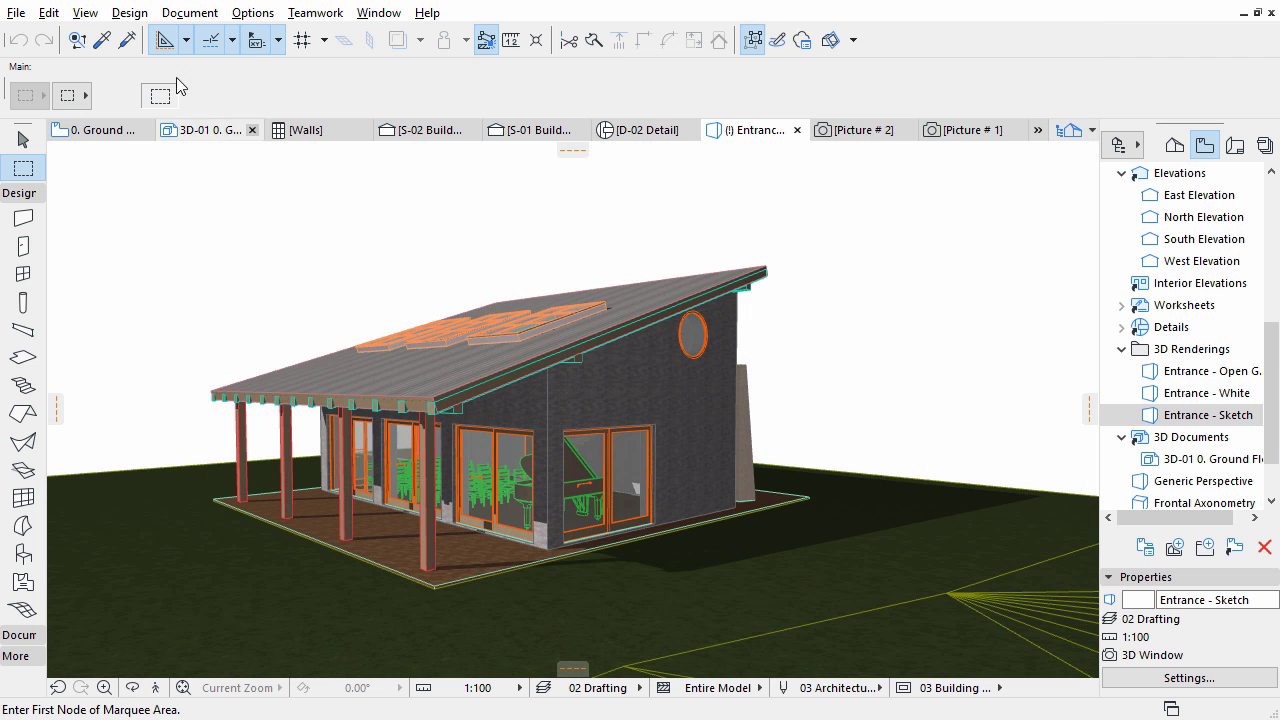
In 3D Projection Settings, swing the sun to about 315° azimuth at 45° altitude
click(85, 13)
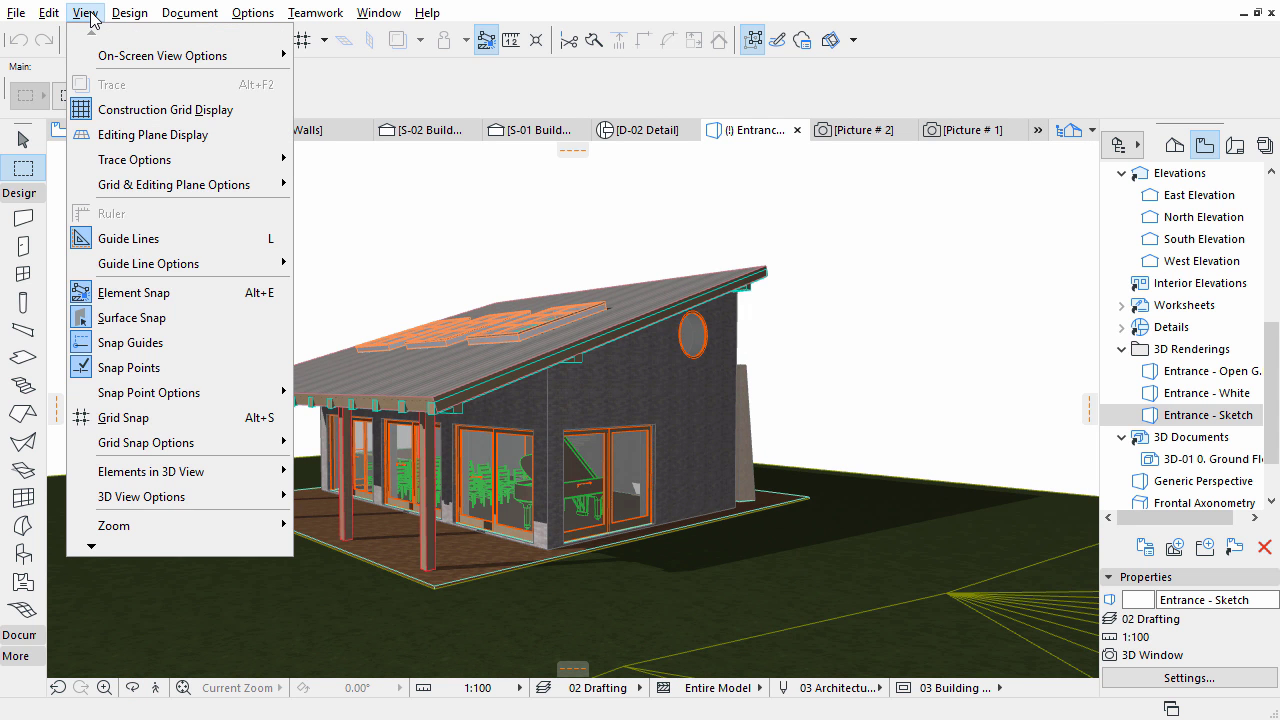
mouse_move(131, 546)
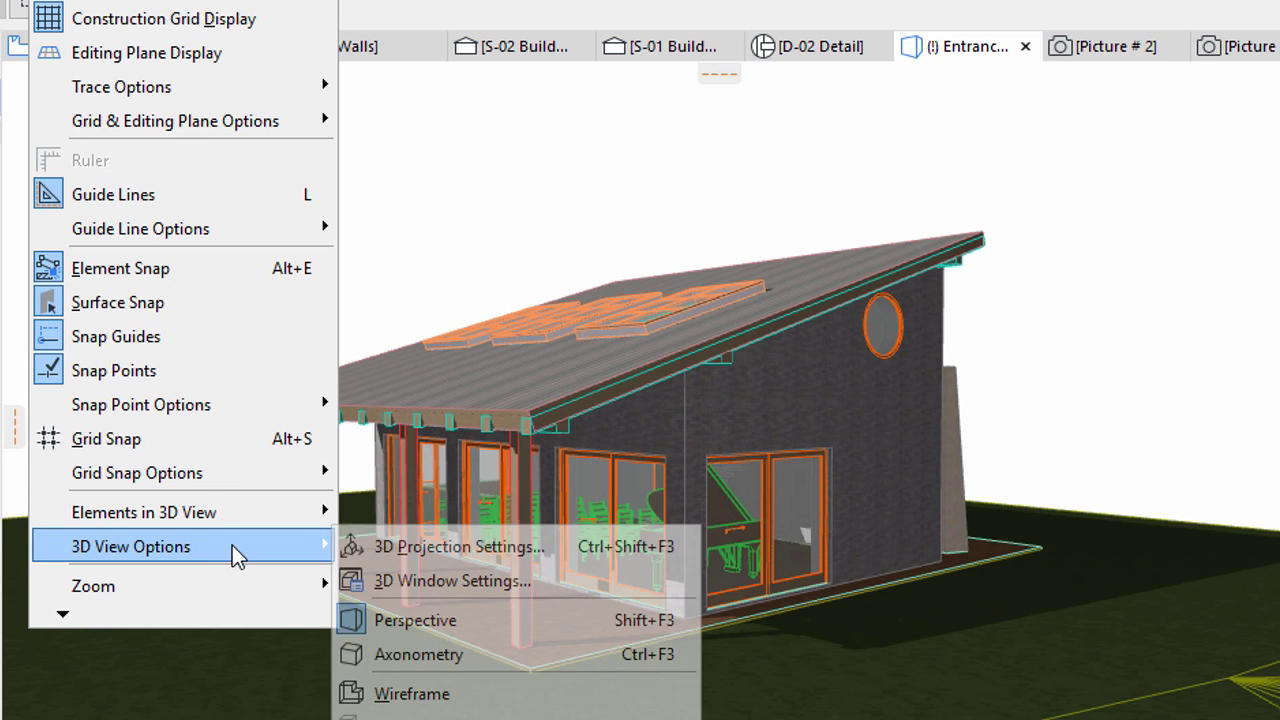
click(469, 546)
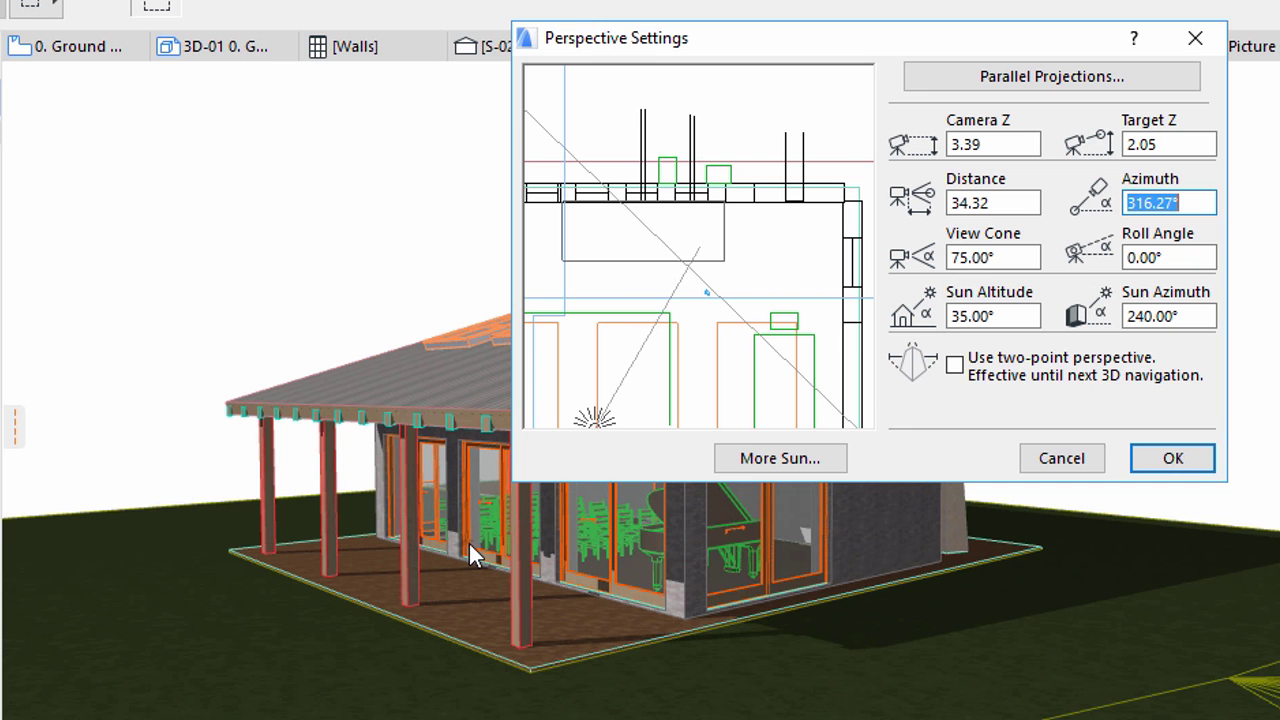
drag(591, 424, 862, 413)
drag(1014, 316, 951, 317)
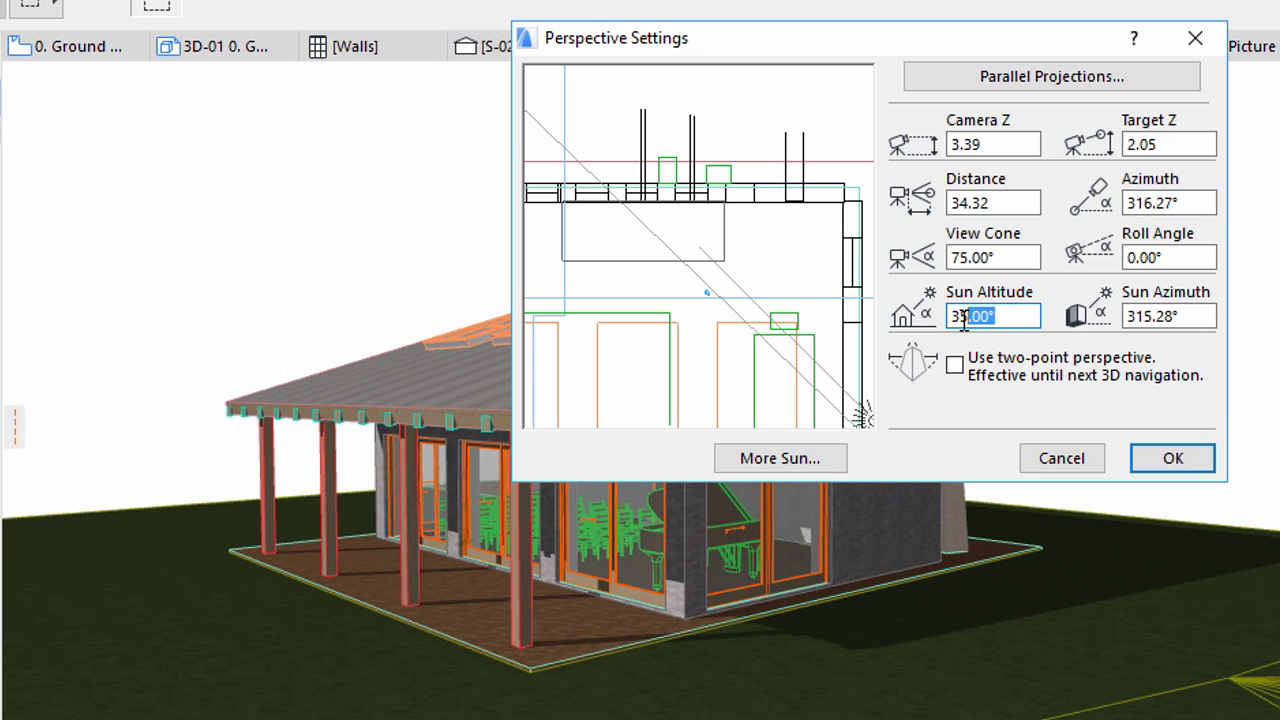
text(45)
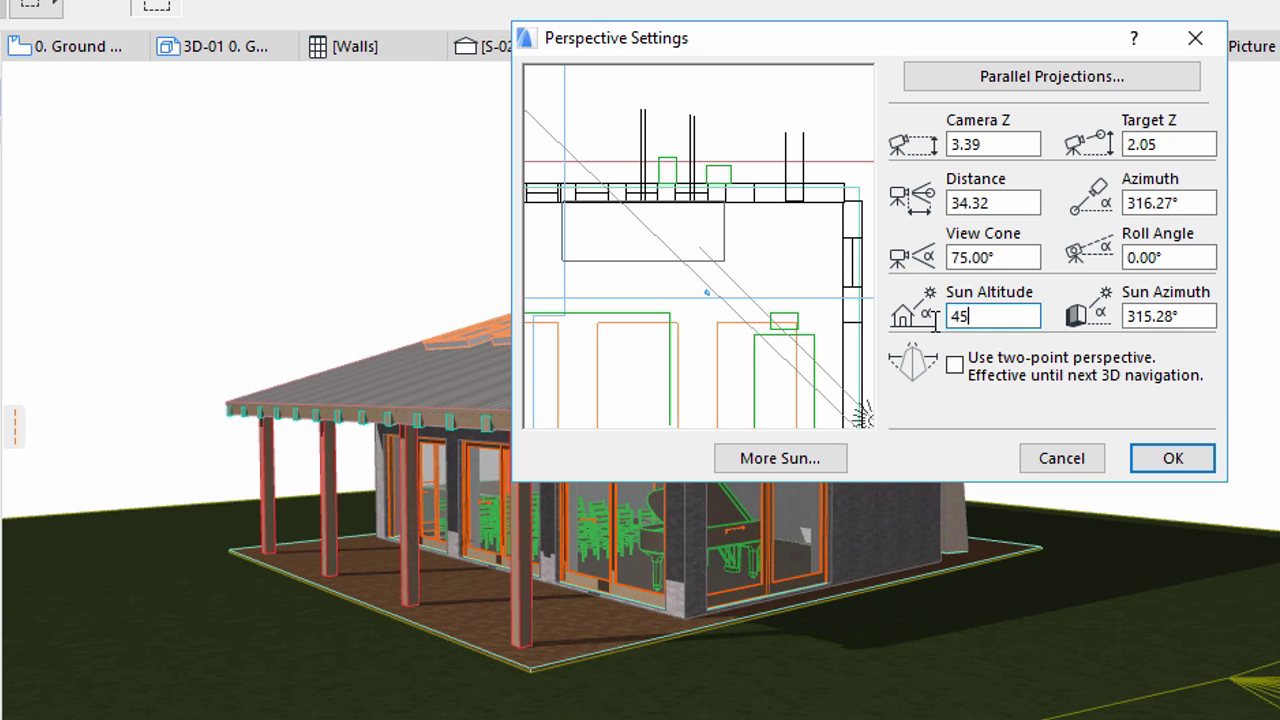
key(Return)
click(1173, 460)
click(188, 13)
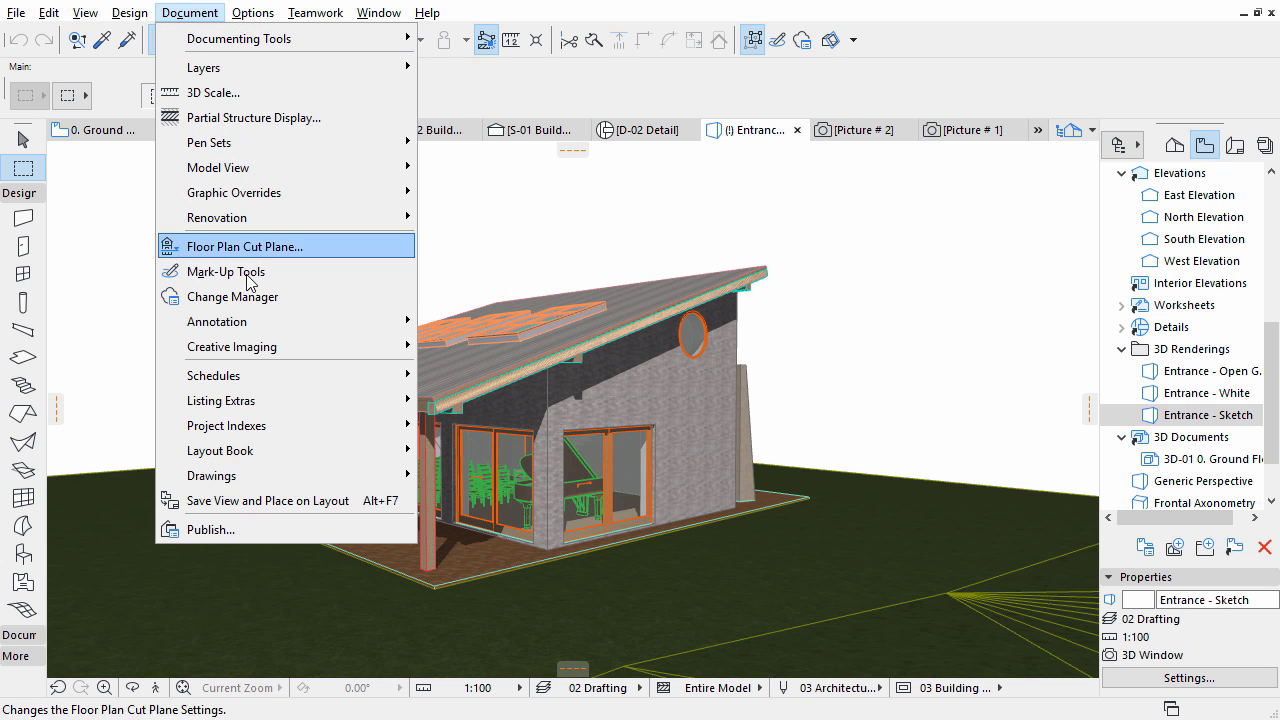
mouse_move(232, 346)
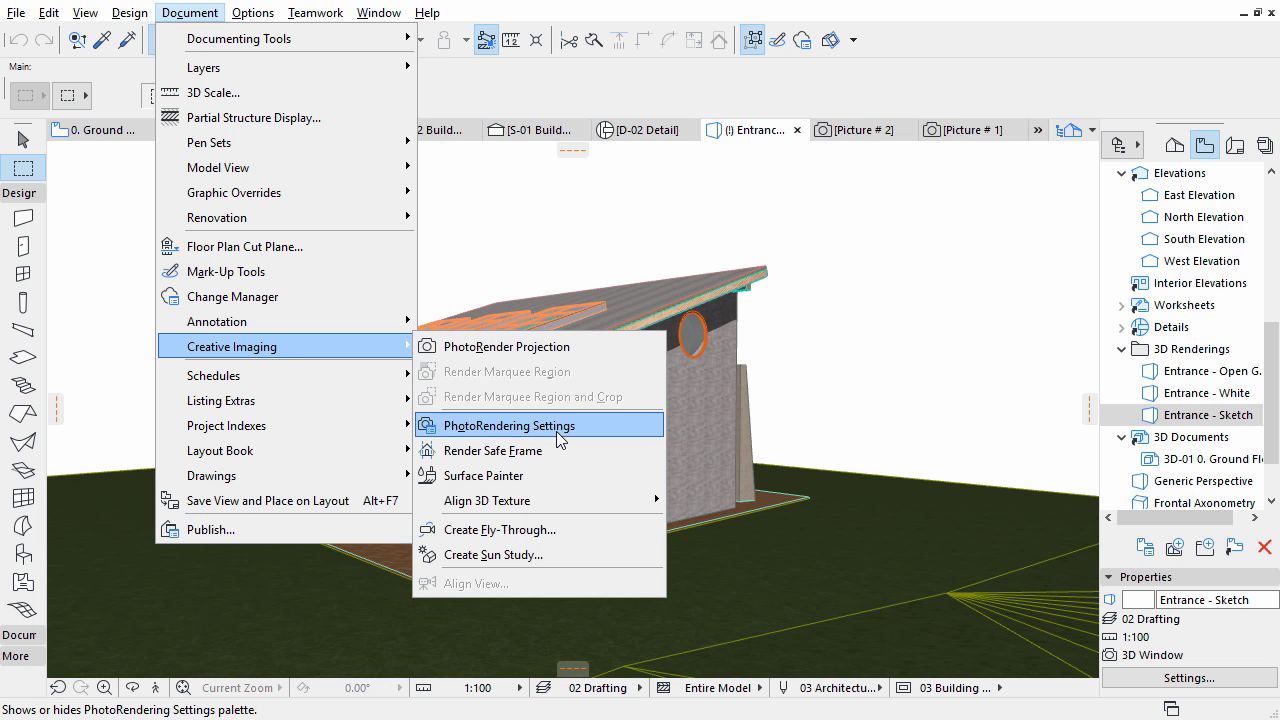
Use the Internal engine at Best, with high-accuracy transparent sun shadows and texture antialiasing
click(557, 432)
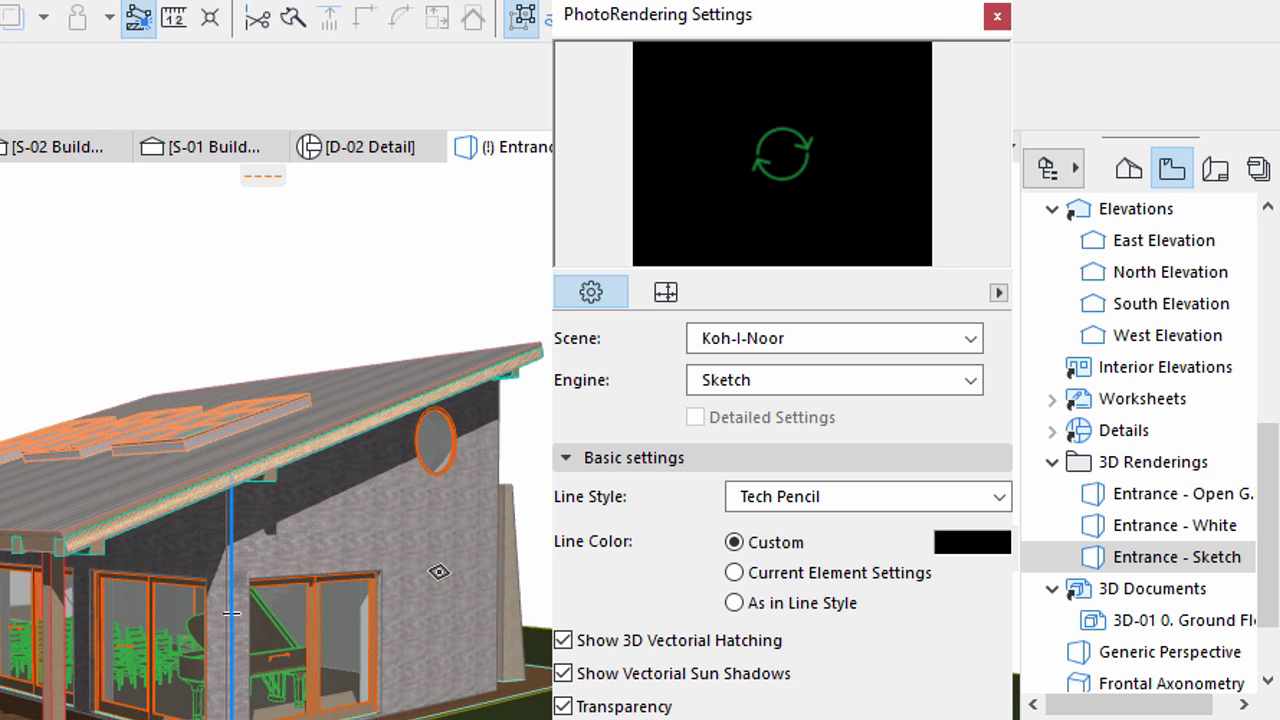
click(971, 386)
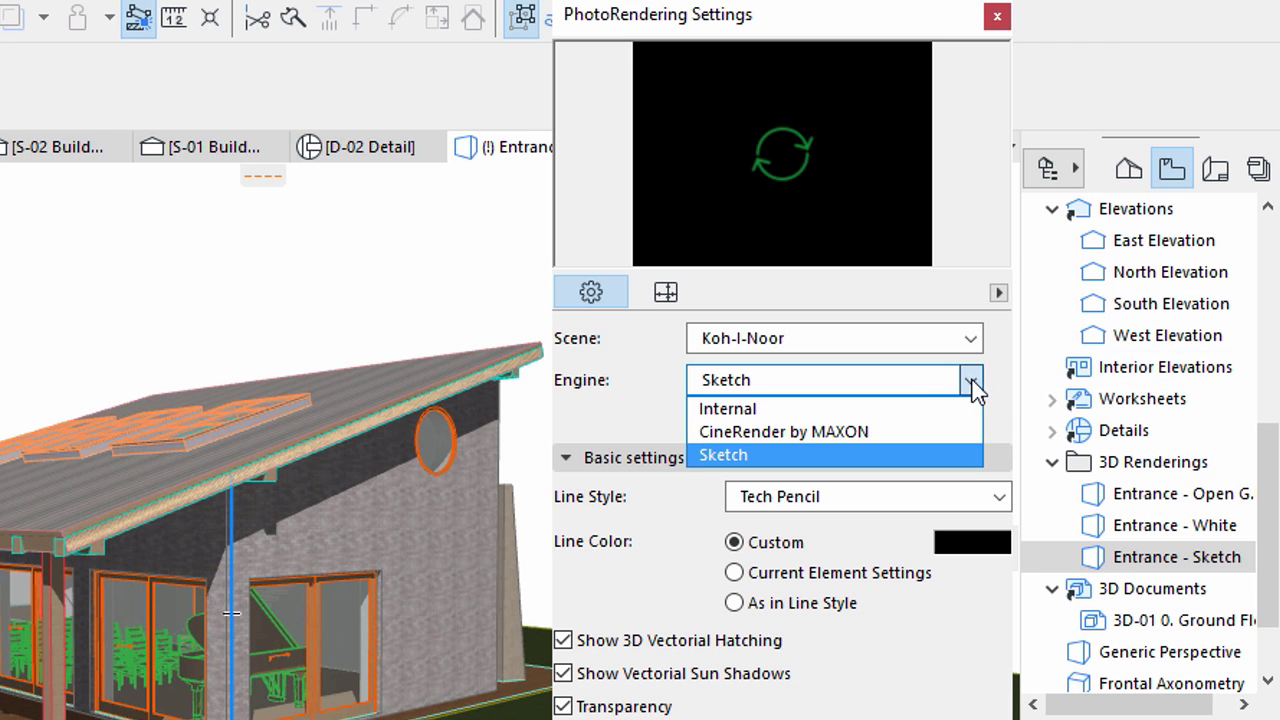
click(870, 412)
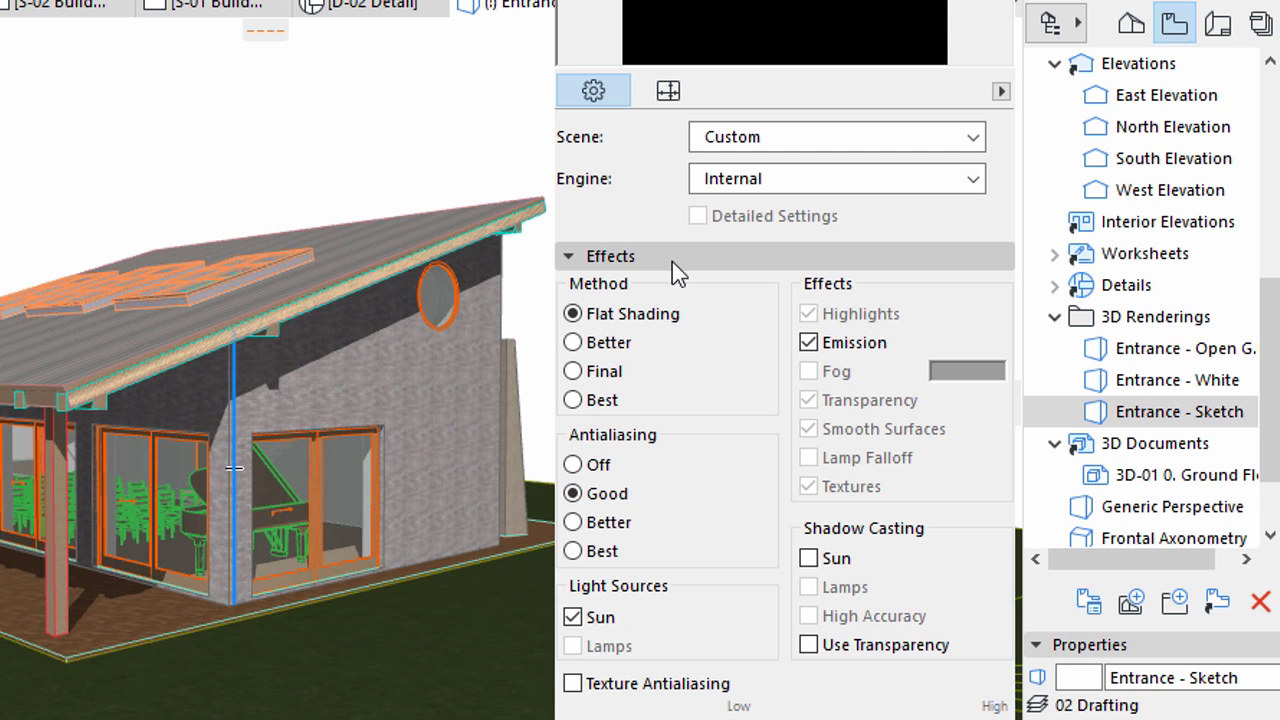
click(573, 400)
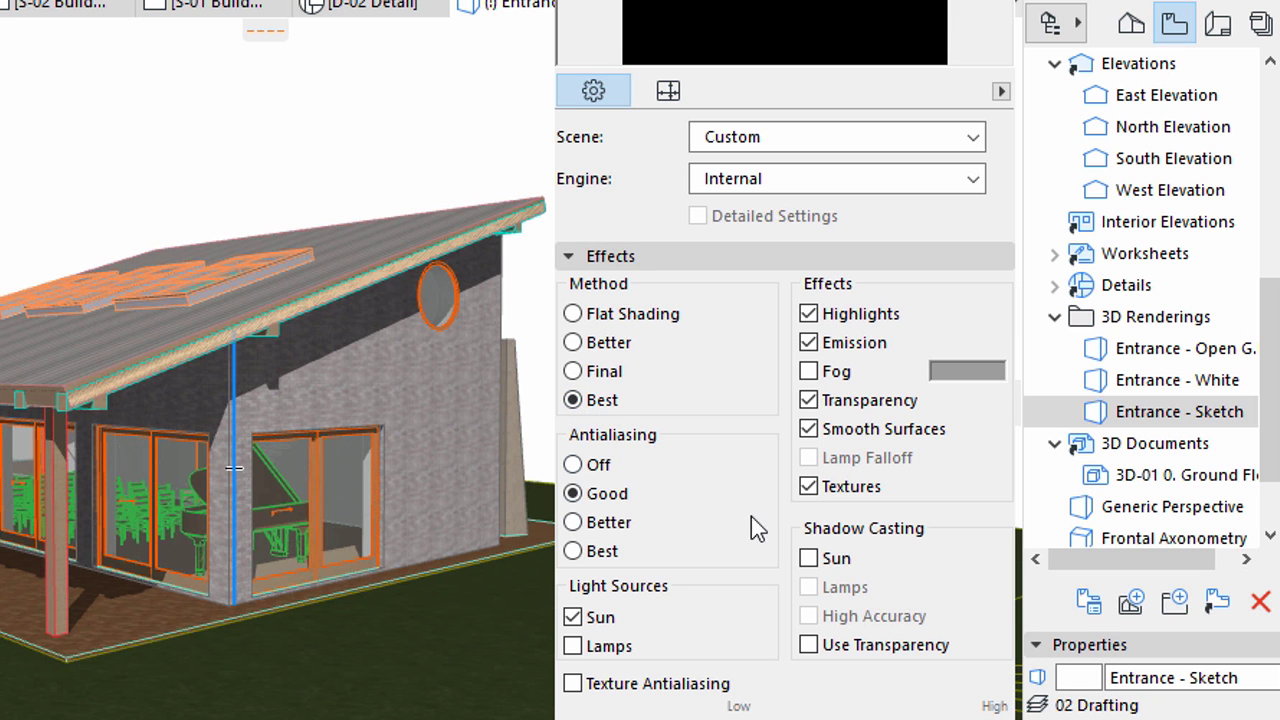
click(813, 561)
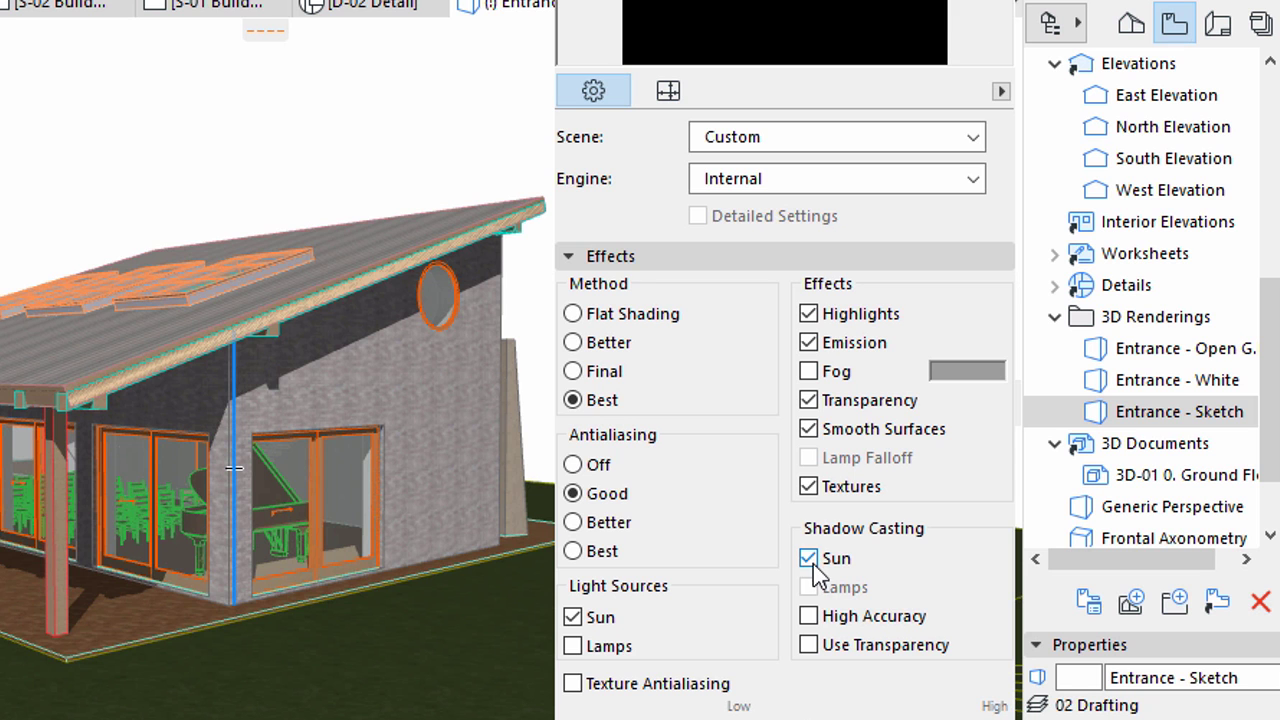
click(811, 616)
click(810, 645)
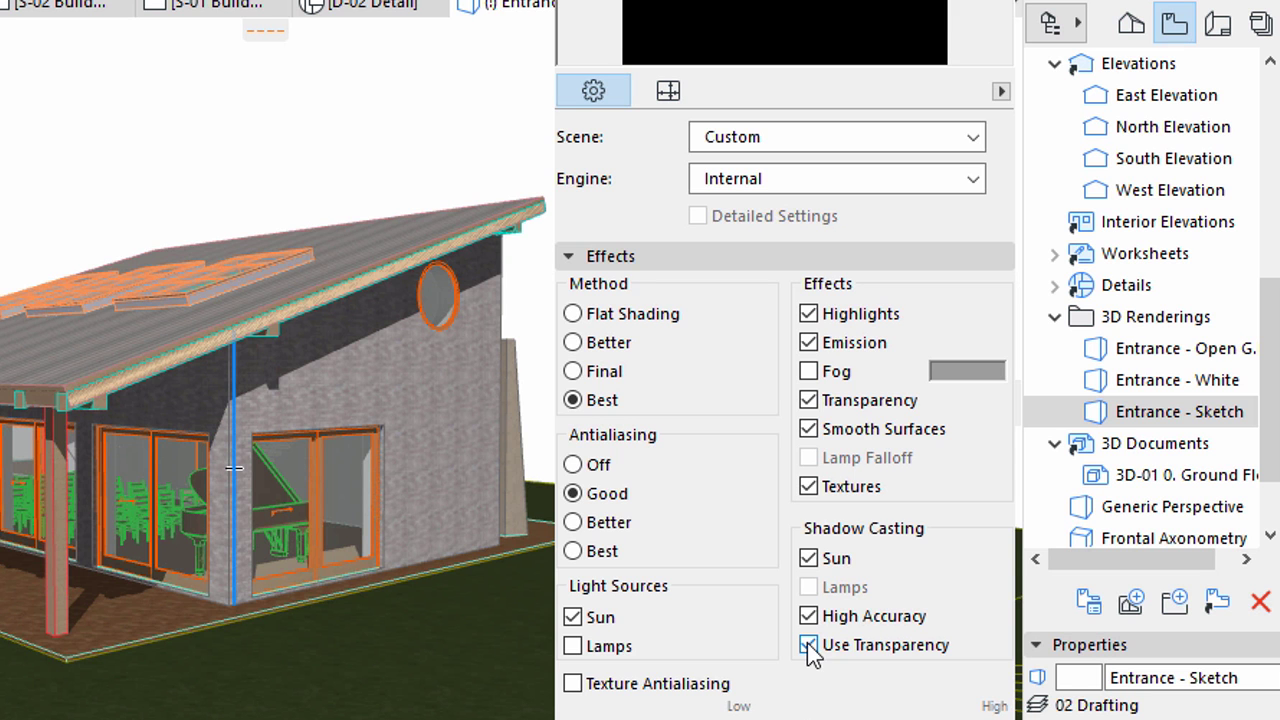
click(572, 684)
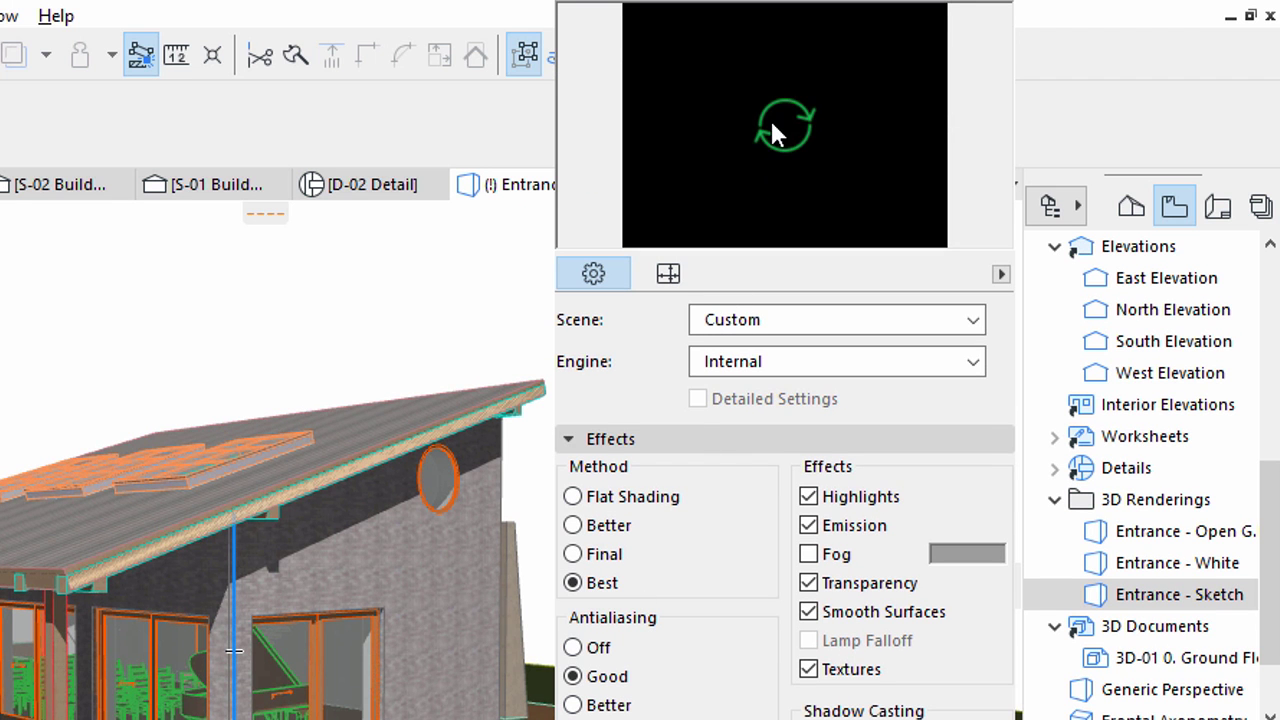
Render the textured, sunlit house with the Internal engine and target the 3D Renderings folder
click(771, 122)
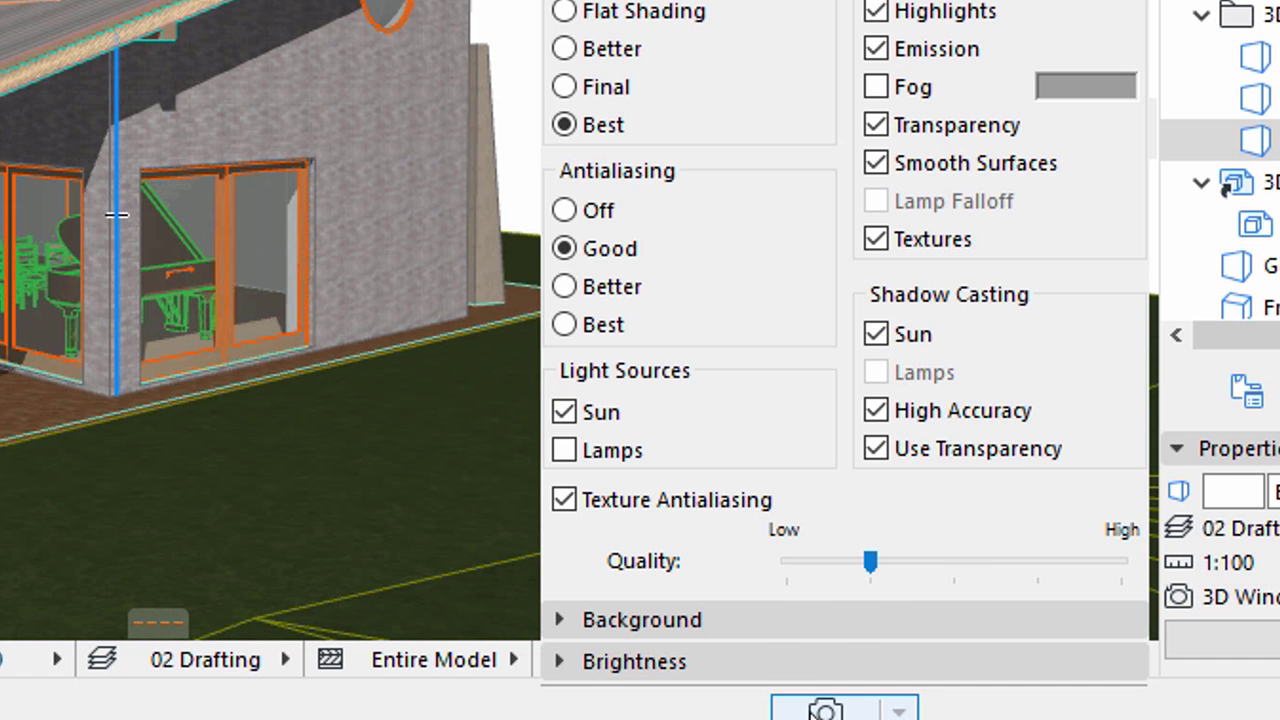
click(825, 710)
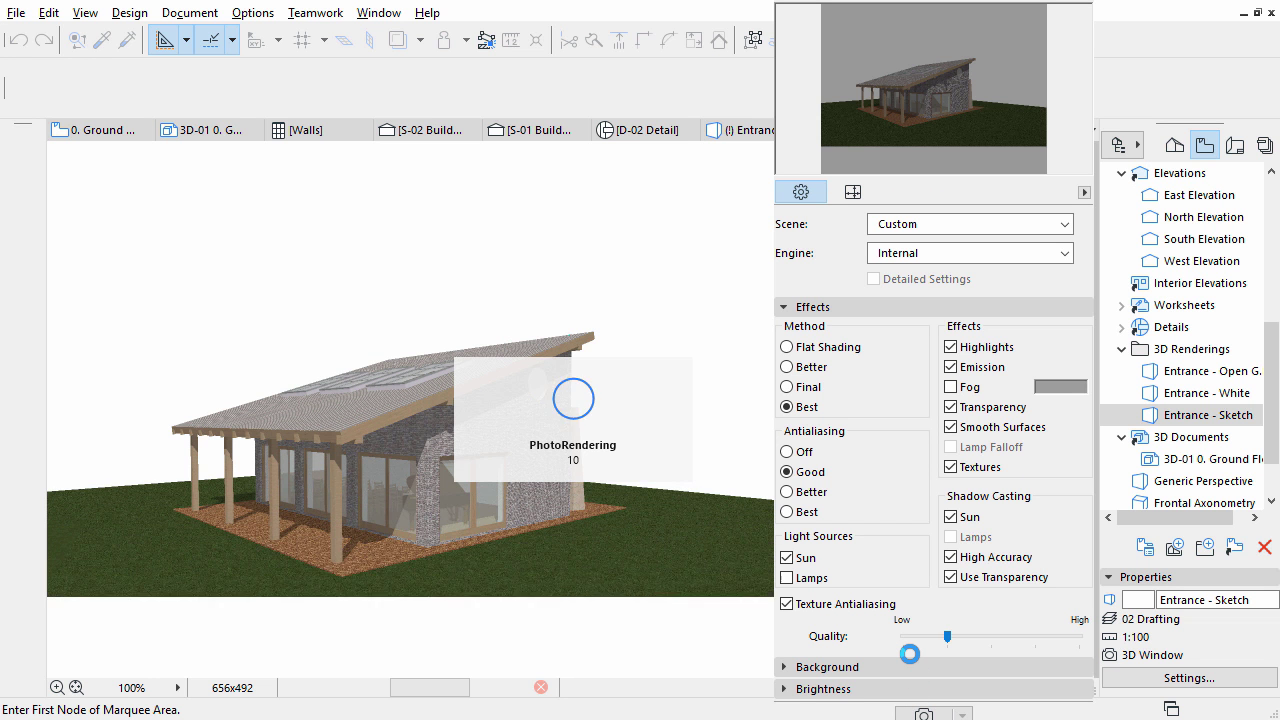
click(1175, 349)
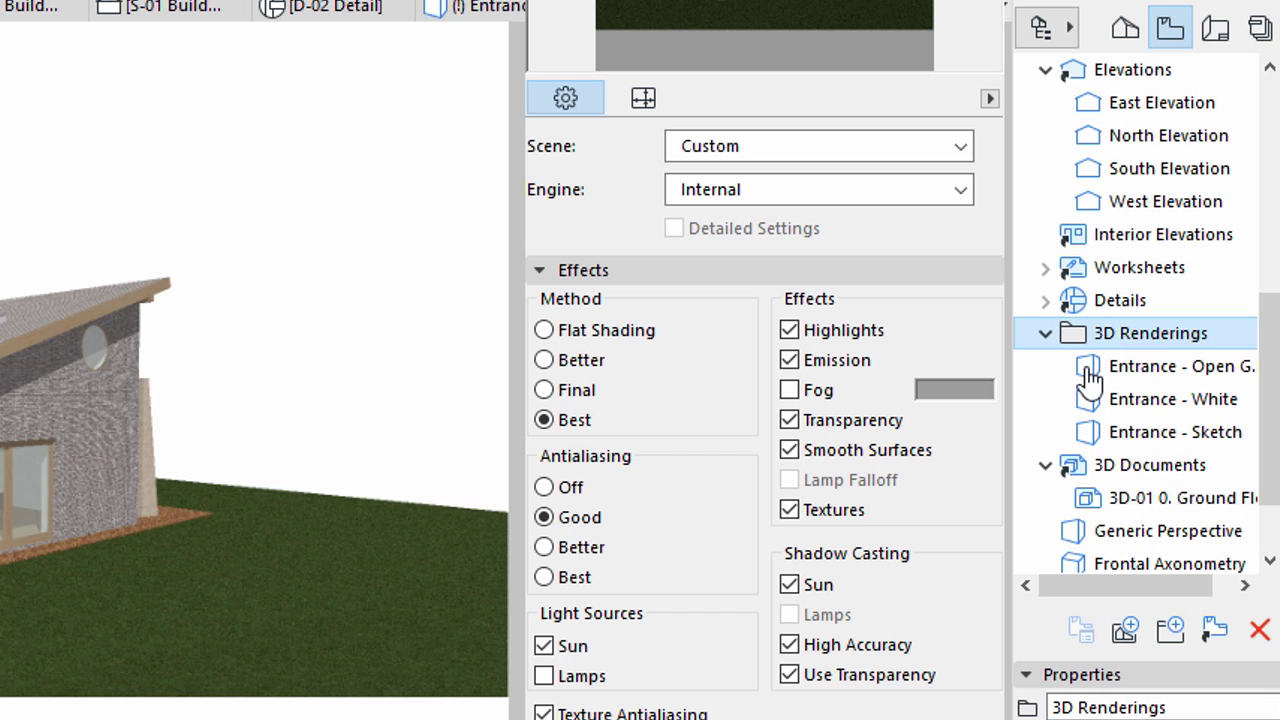
Save the current view, naming it 'Back - Internal' in the Save View dialog
click(1124, 630)
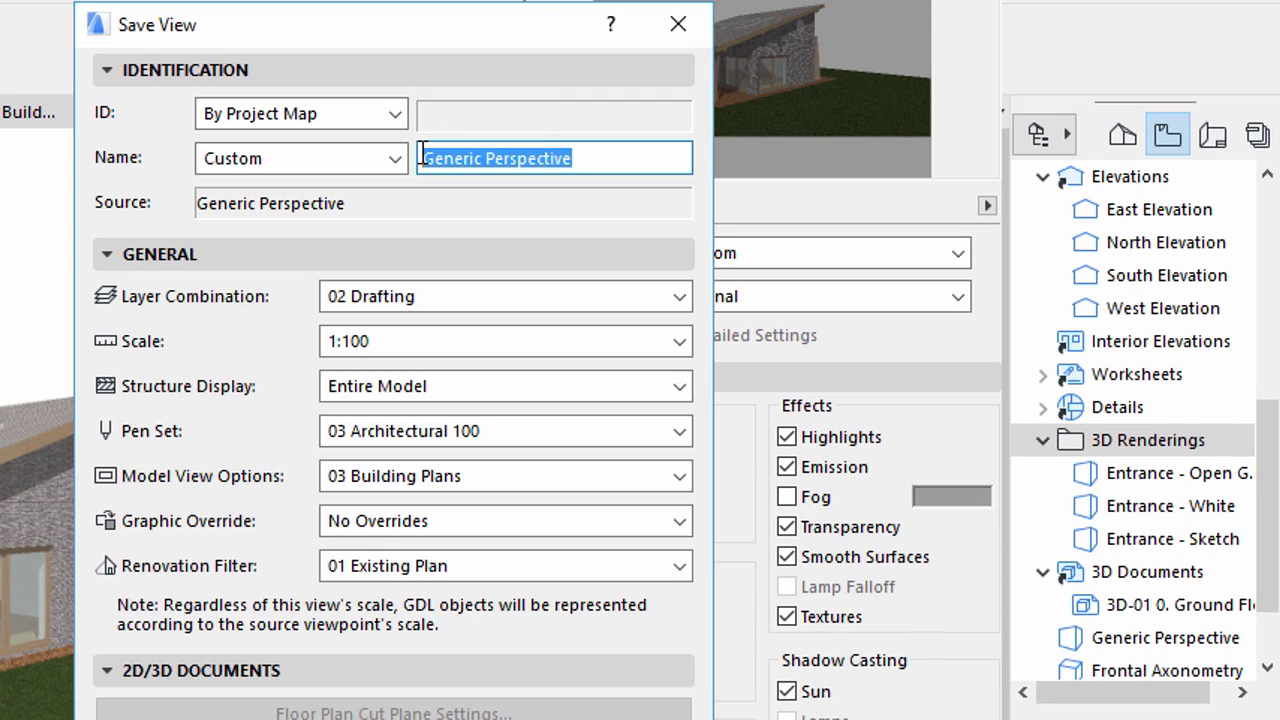
text(Back )
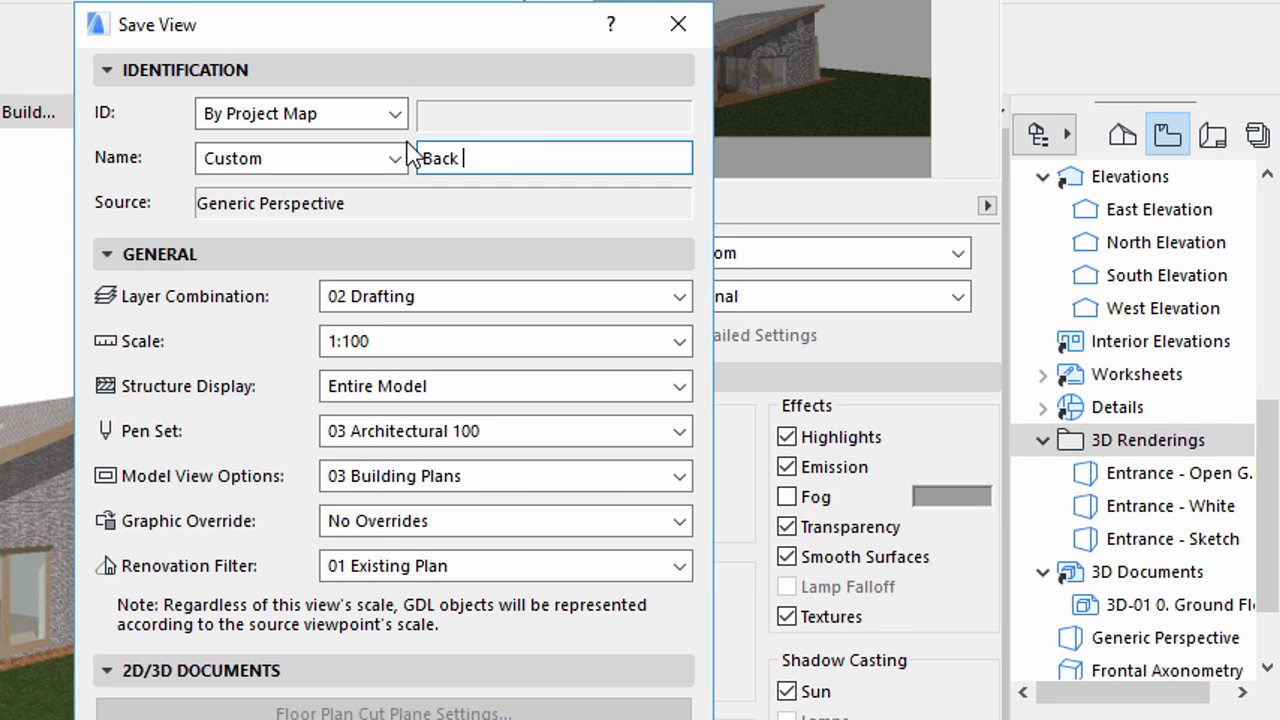
text(- Internal)
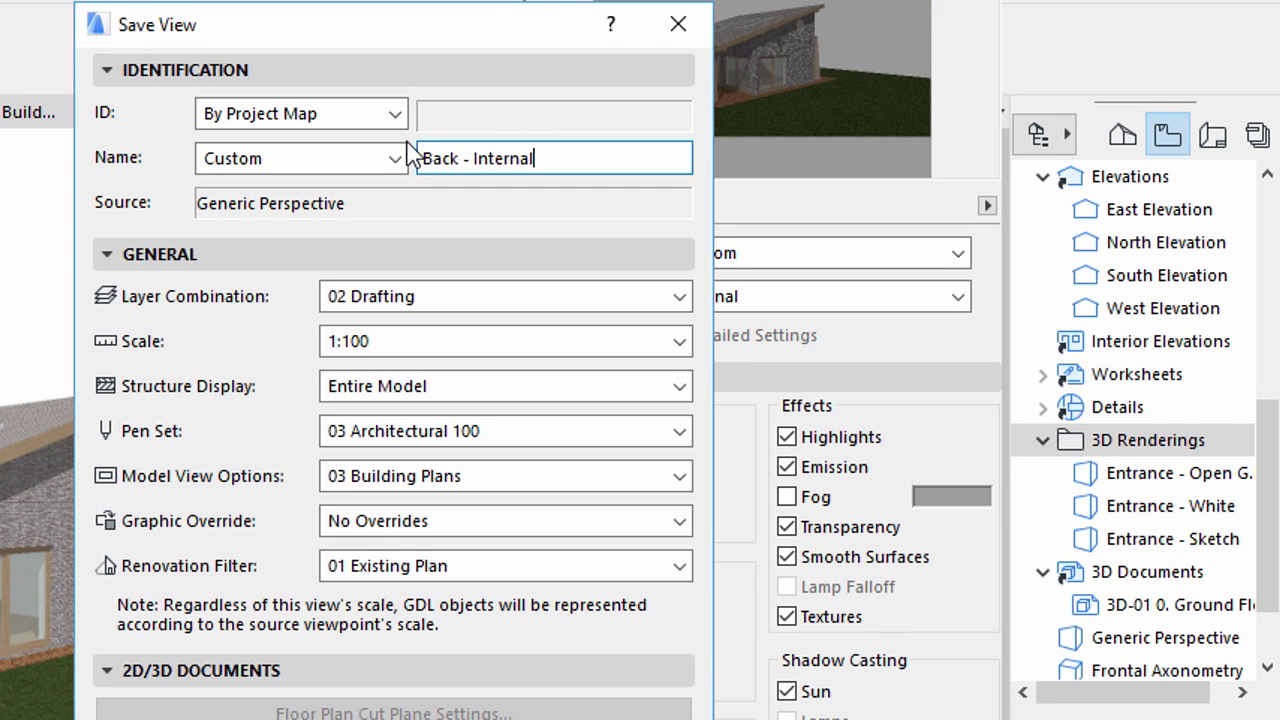